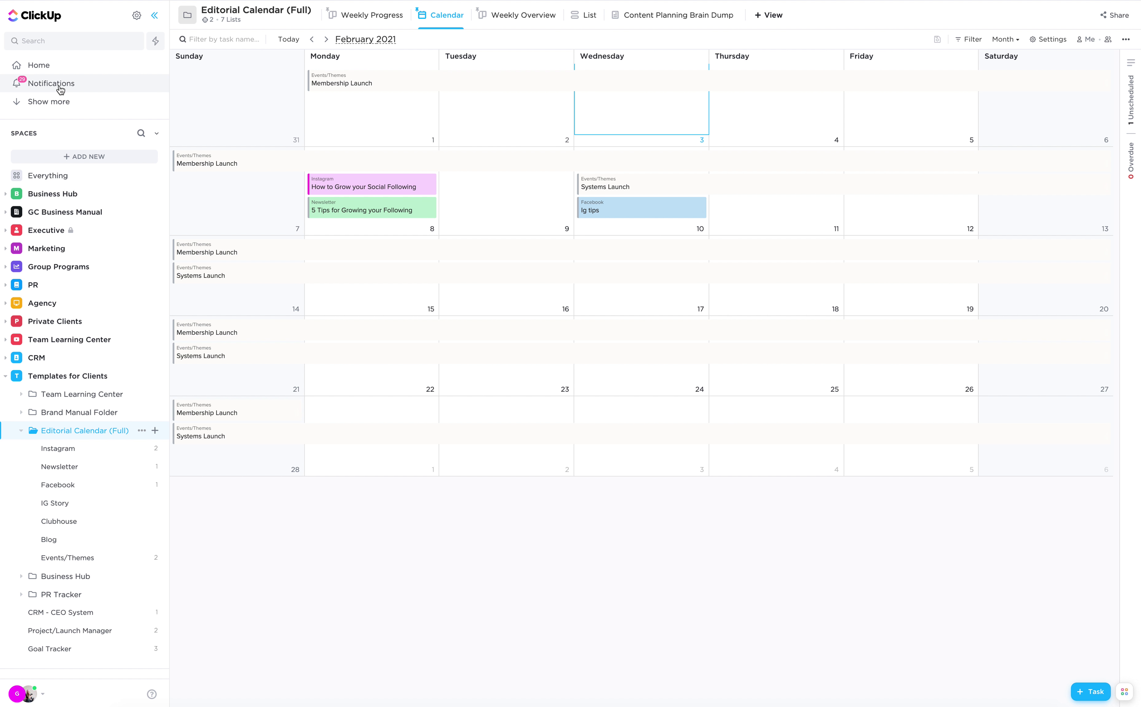
- Collapse the Editorial Calendar (Full) folder and the Templates for Clients space
scroll(64, 91, "down", 1)
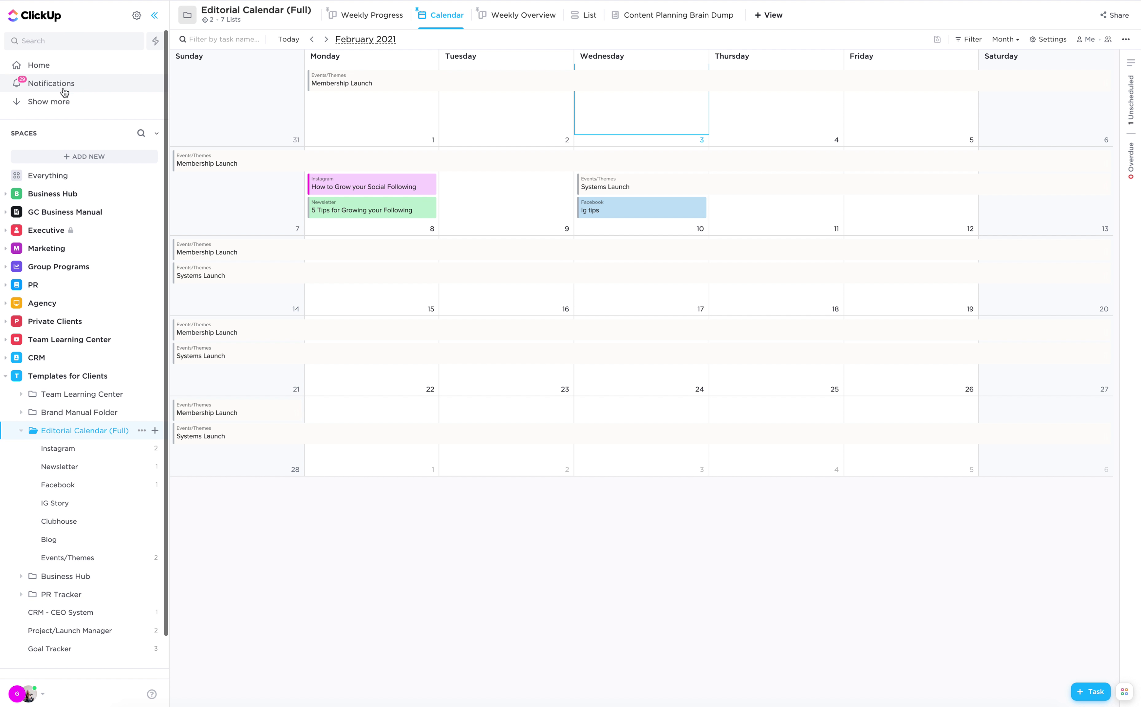
scroll(65, 92, "up", 1)
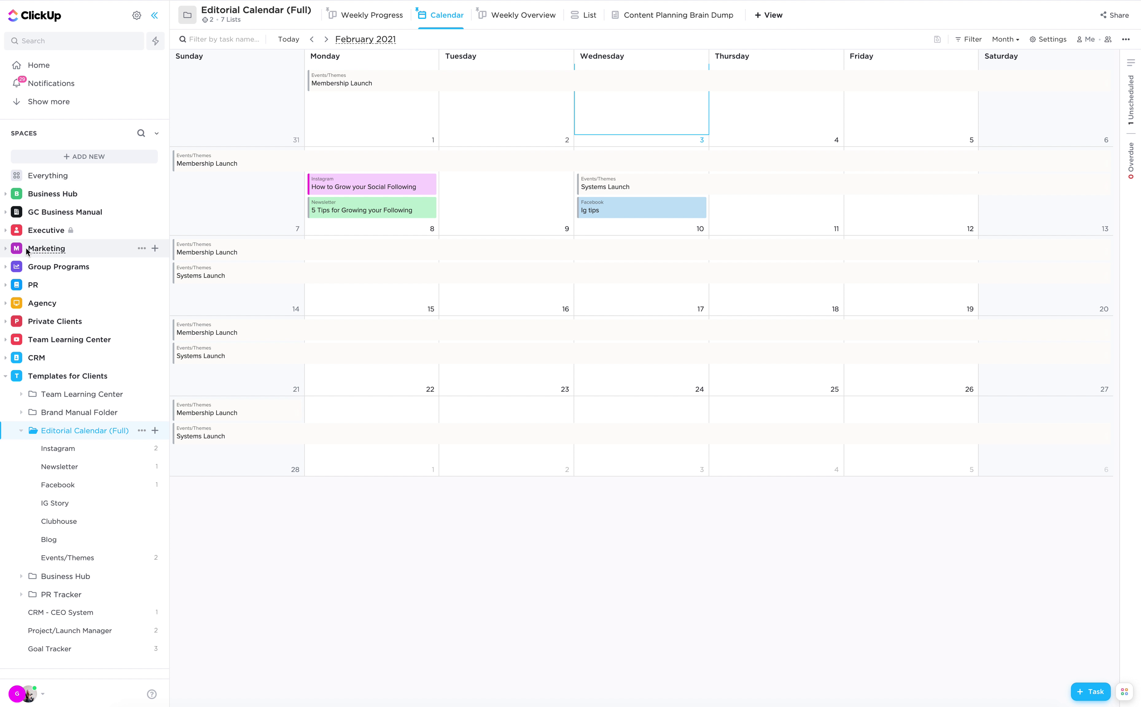
scroll(94, 194, "down", 1)
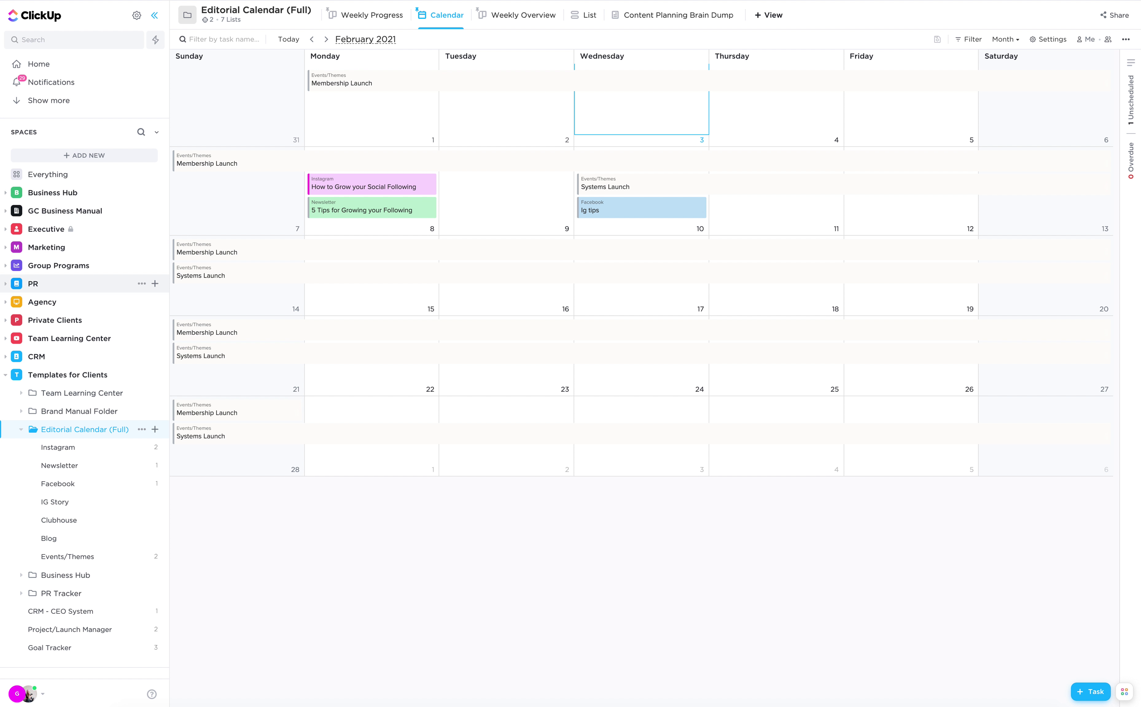
scroll(23, 427, "up", 1)
left_click(22, 431)
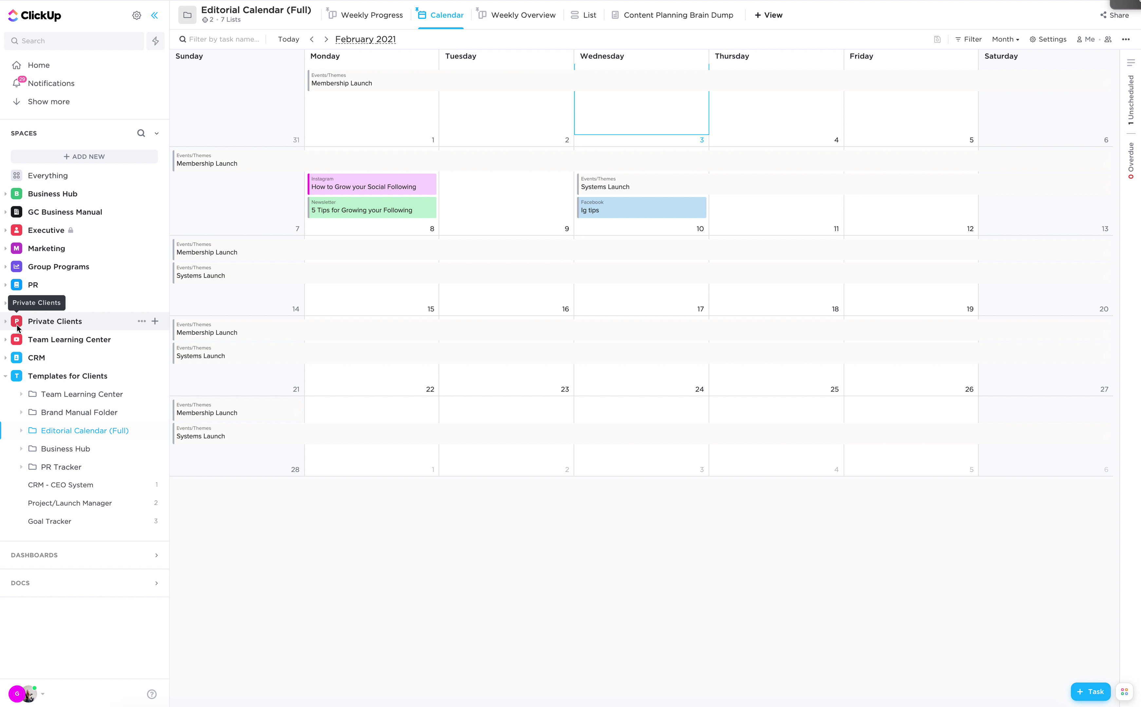
left_click(6, 376)
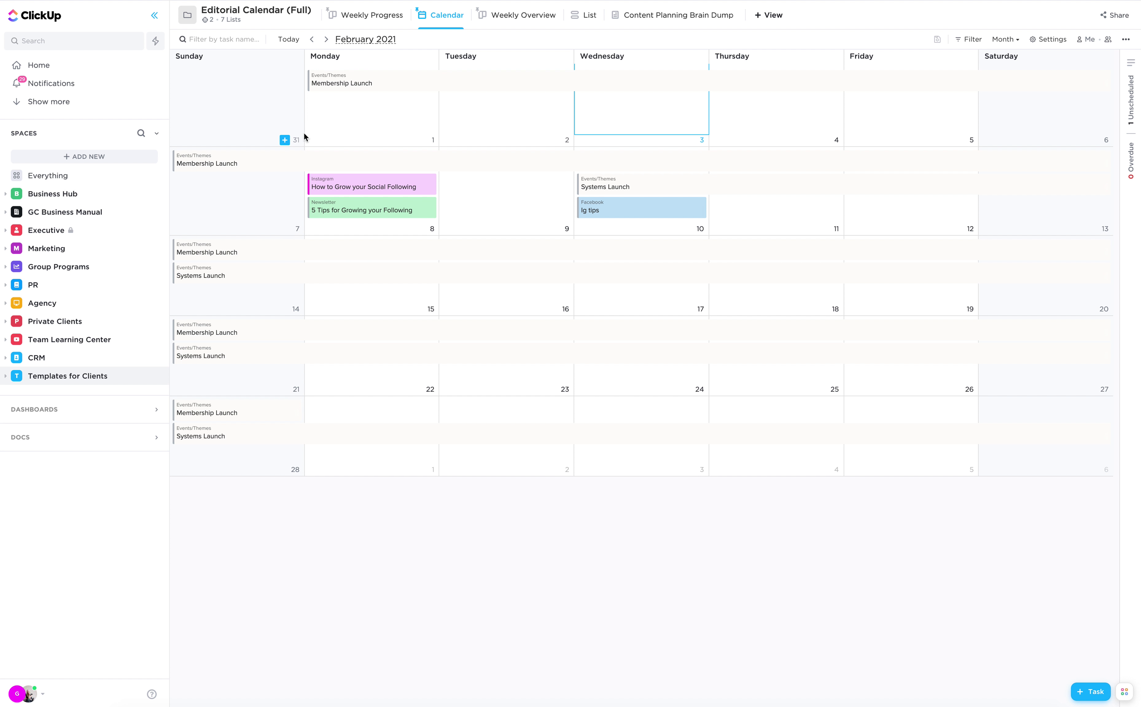
- Show the folder's List view and look over the view types that can be added
left_click(585, 19)
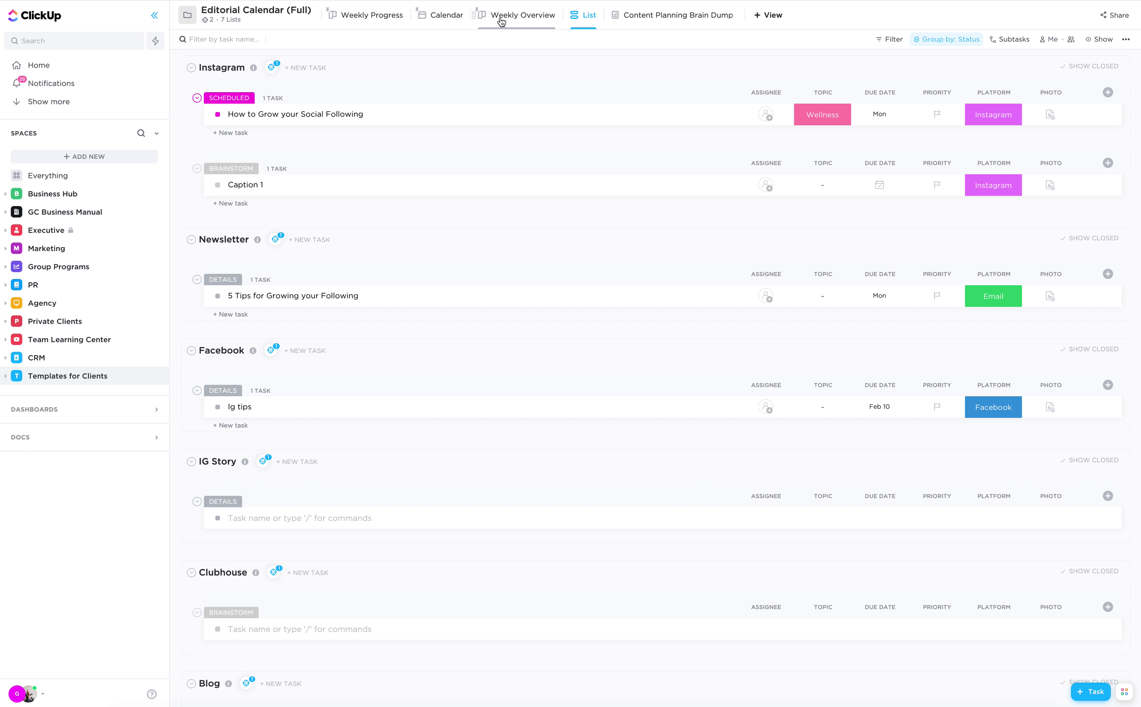
left_click(759, 20)
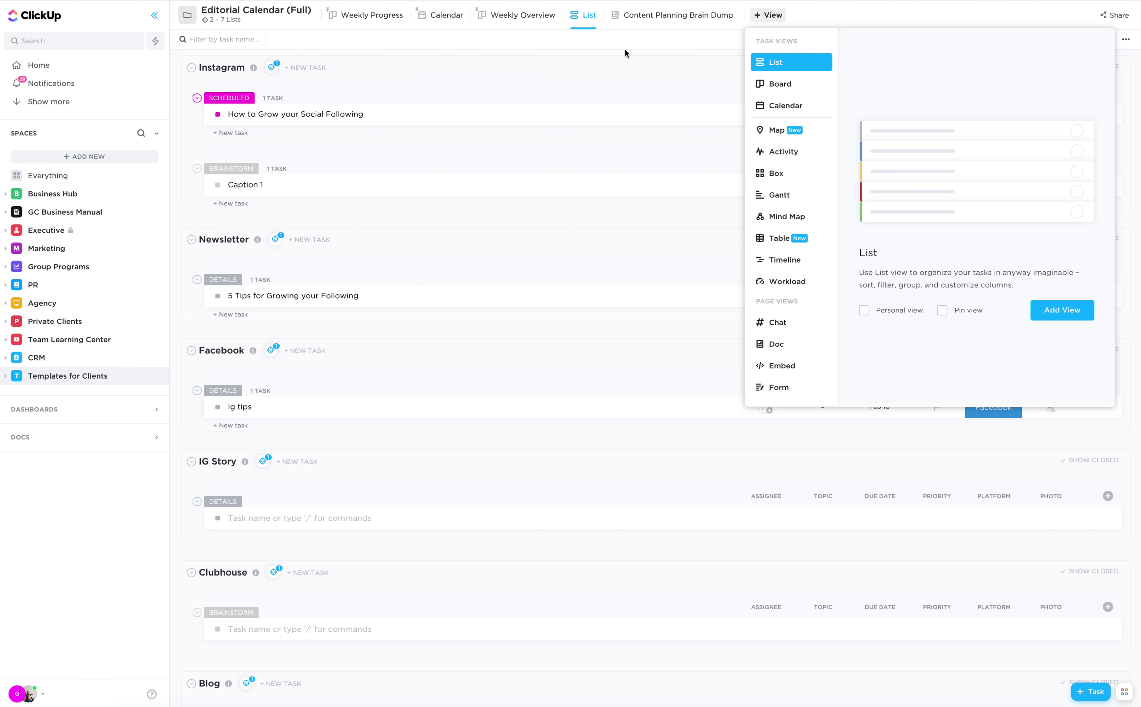
left_click(643, 69)
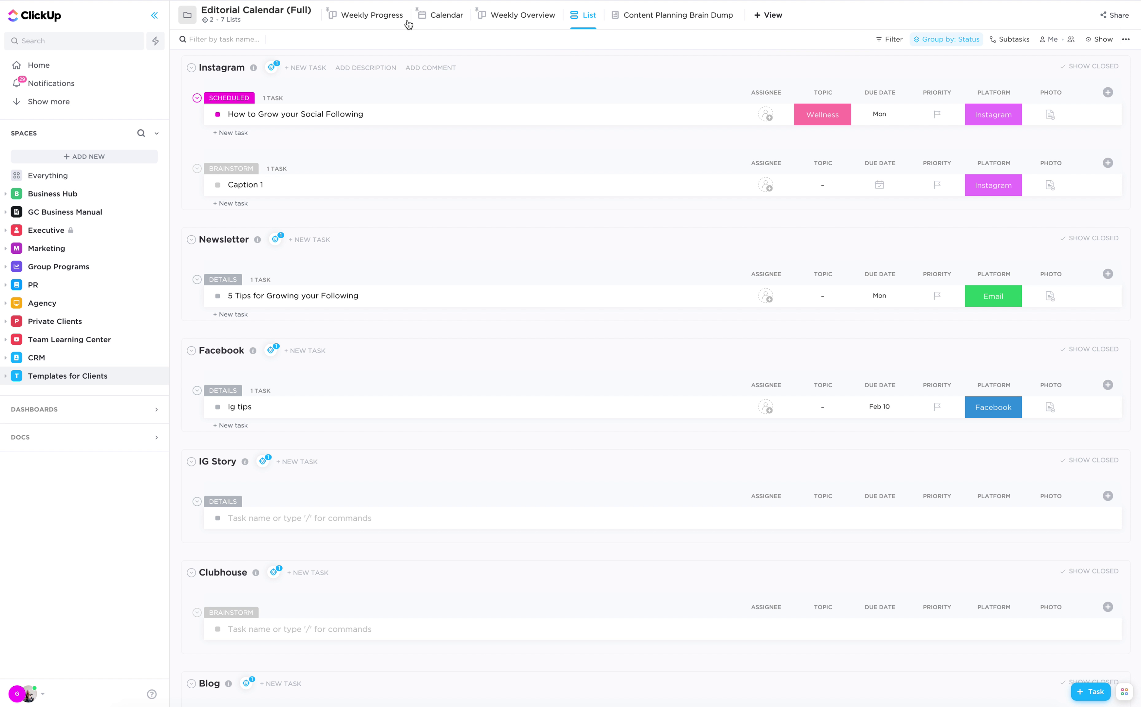
- Try grouping the Weekly Overview board by status and return its grouping to due date
left_click(526, 26)
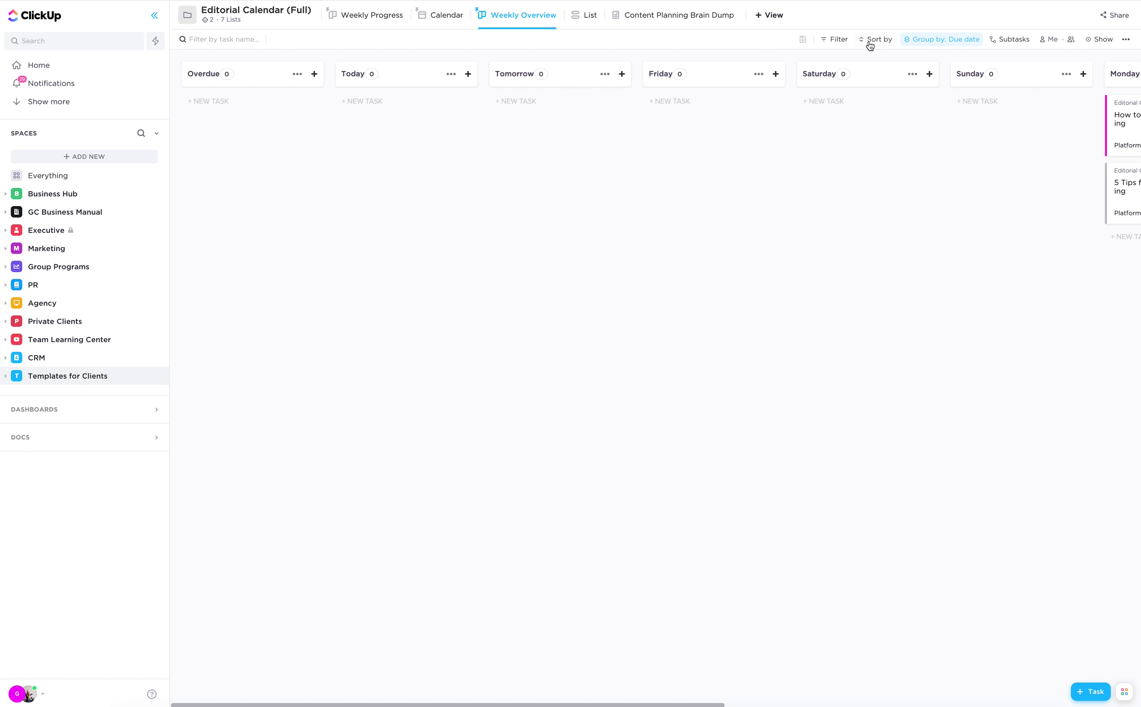
left_click(958, 39)
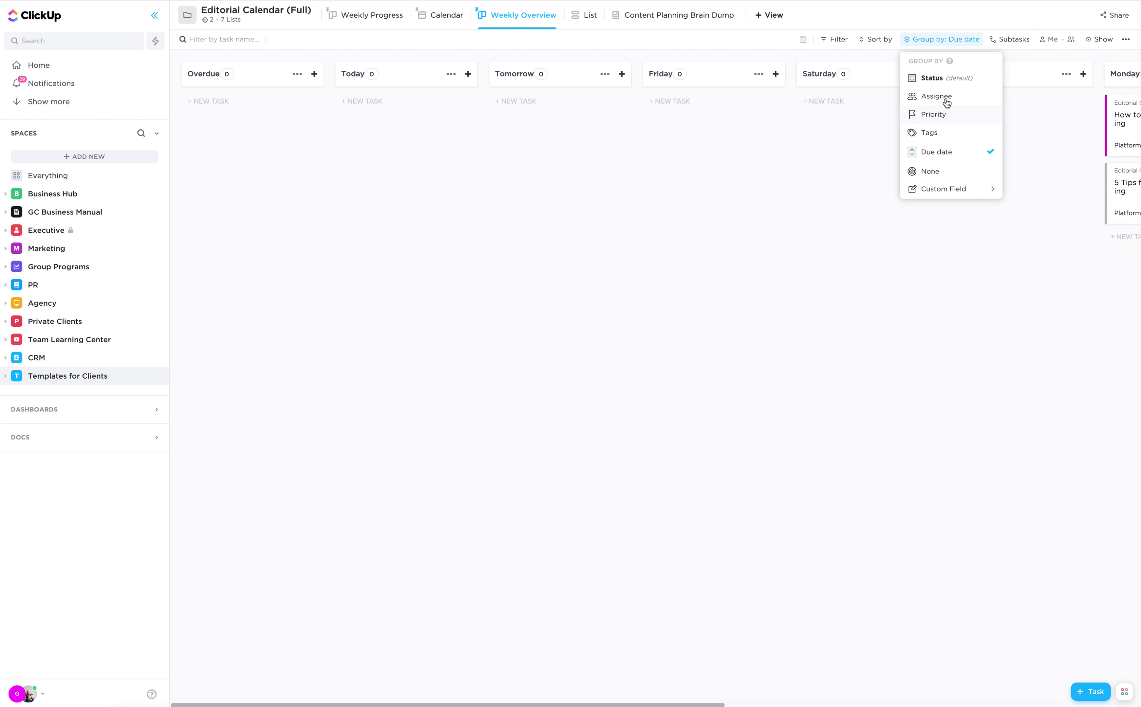
left_click(943, 78)
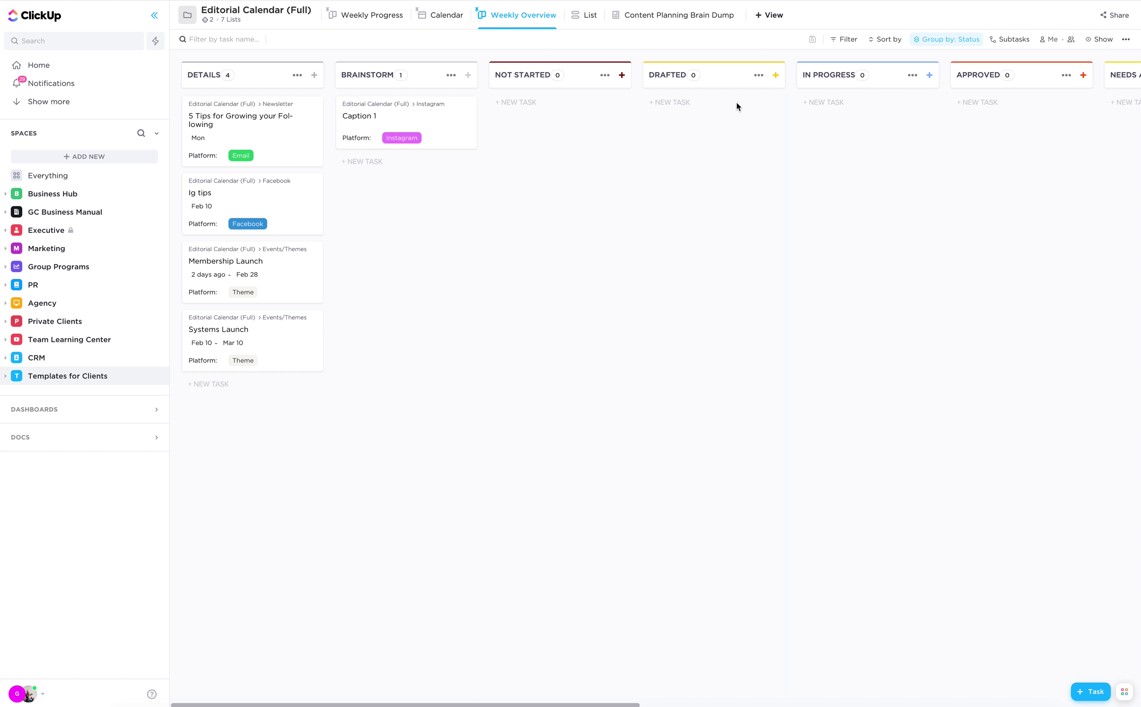
left_click(970, 42)
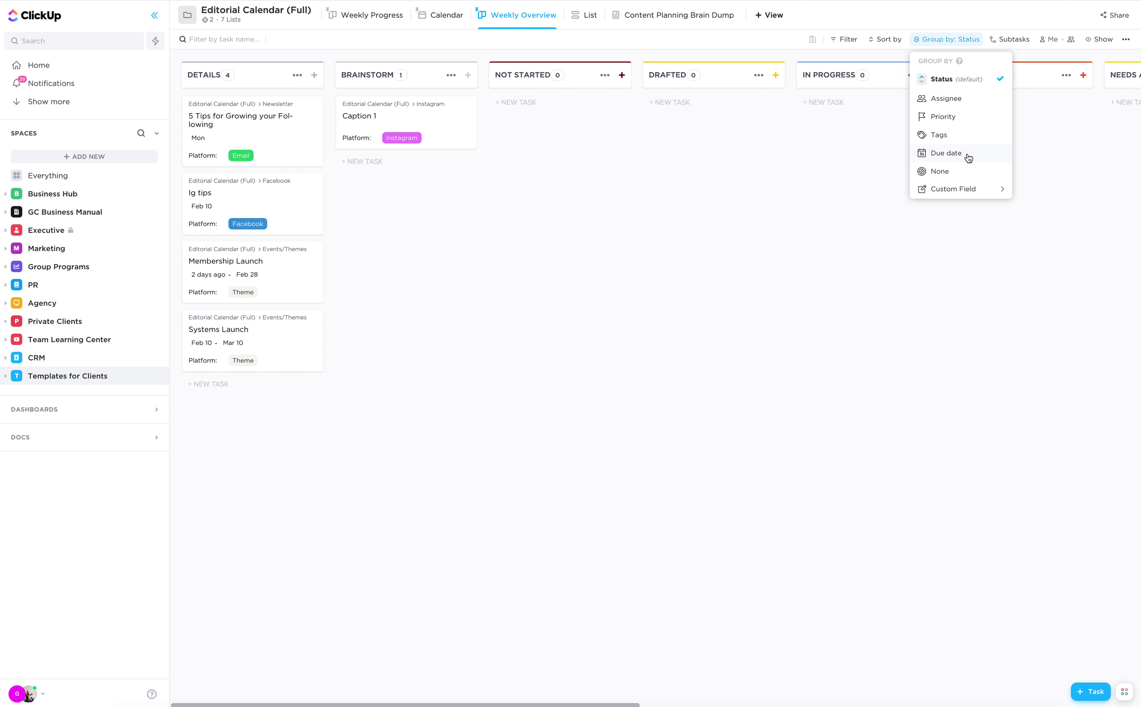
left_click(947, 153)
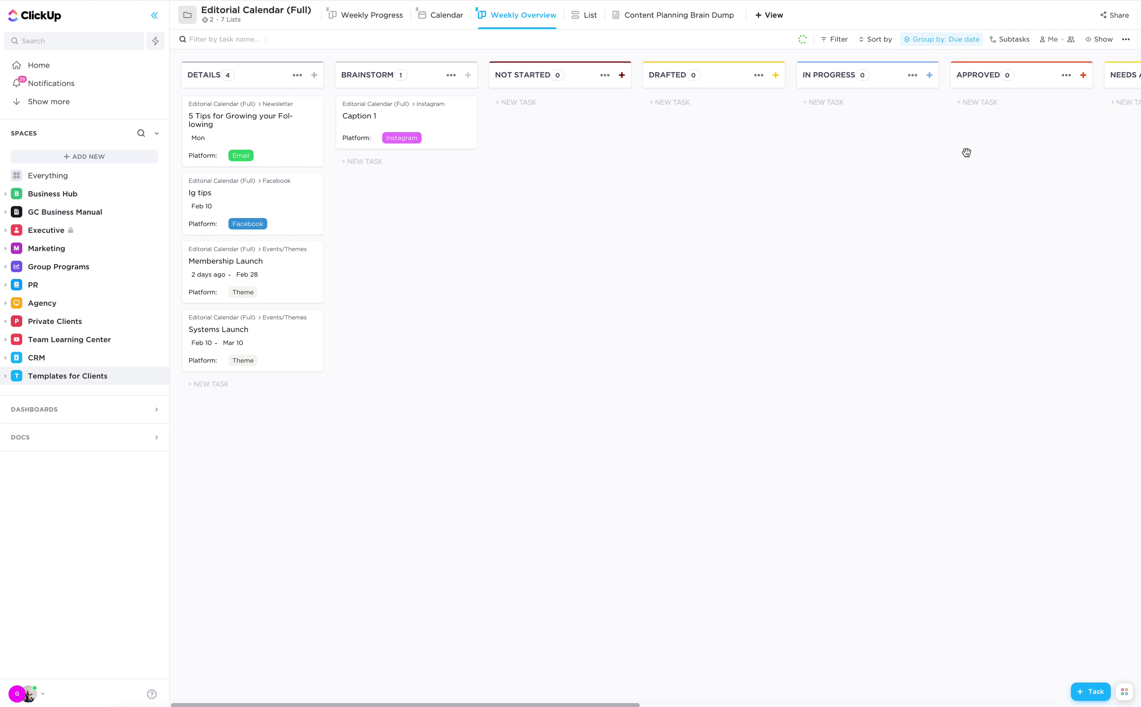
- Examine the editorial calendar's content in the Weekly Progress, Calendar and List views
left_click(355, 24)
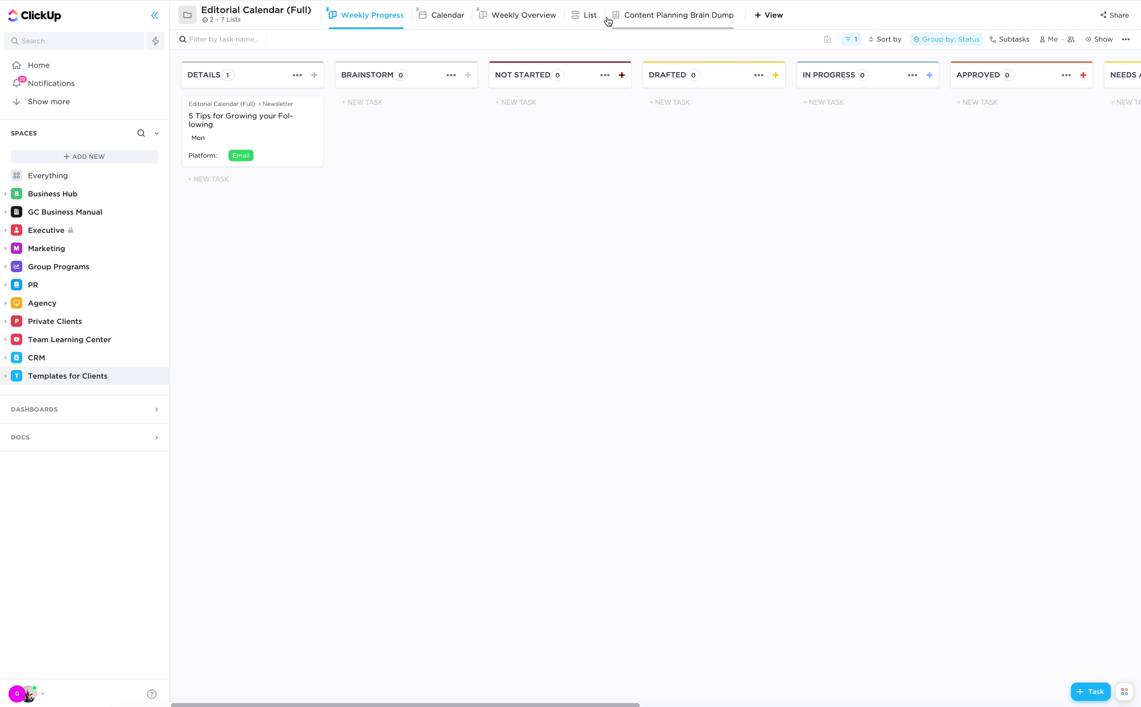
left_click(466, 21)
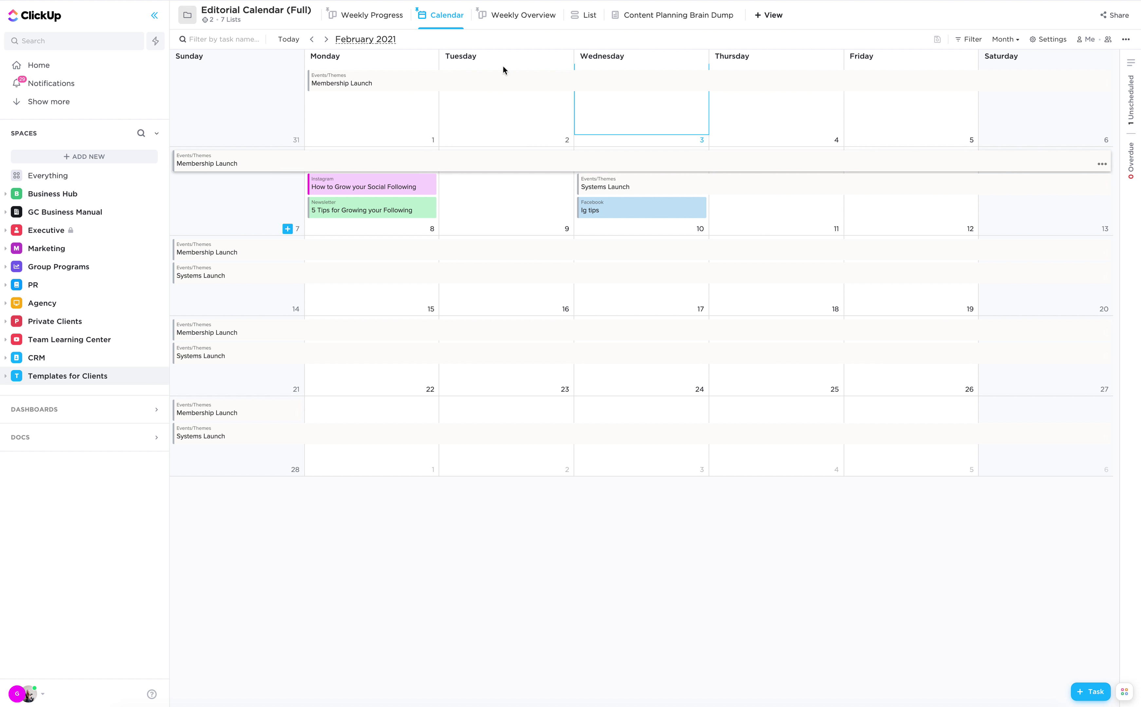
left_click(360, 16)
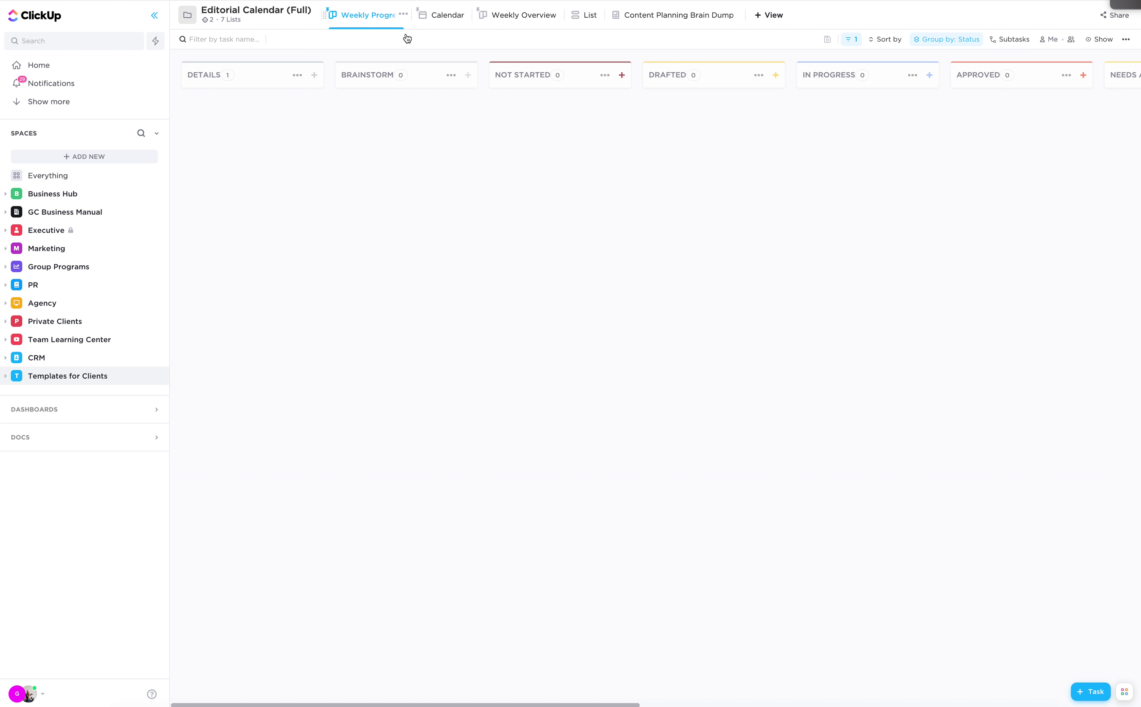
left_click(586, 16)
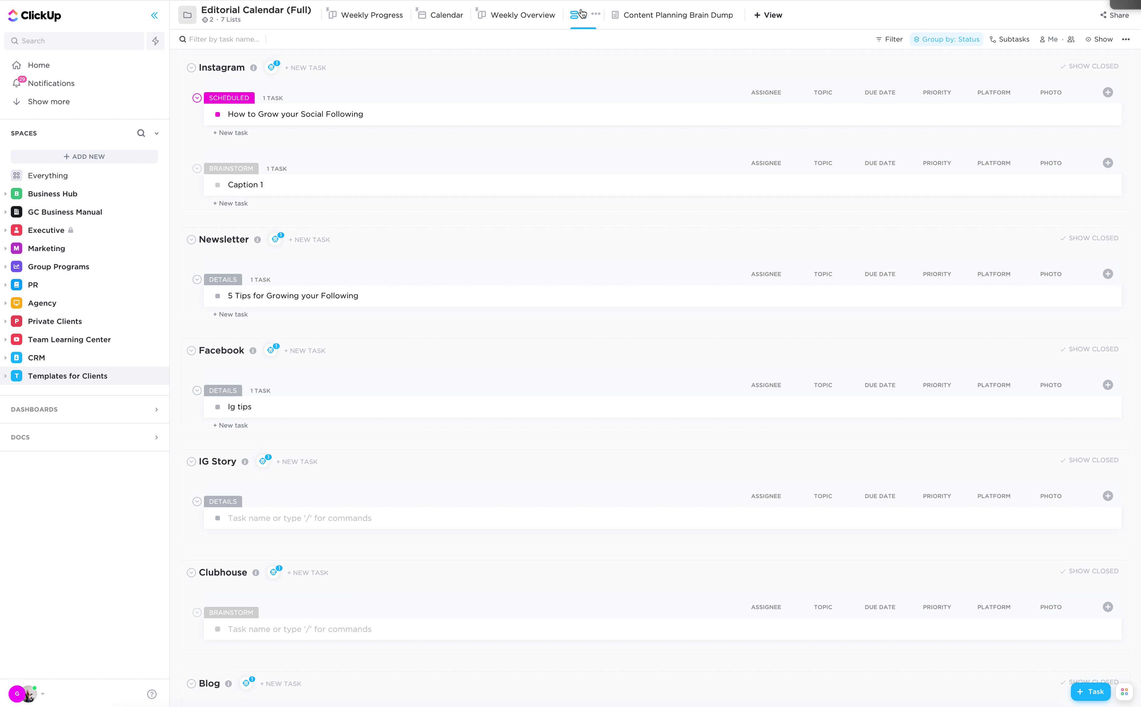
scroll(502, 416, "down", 5)
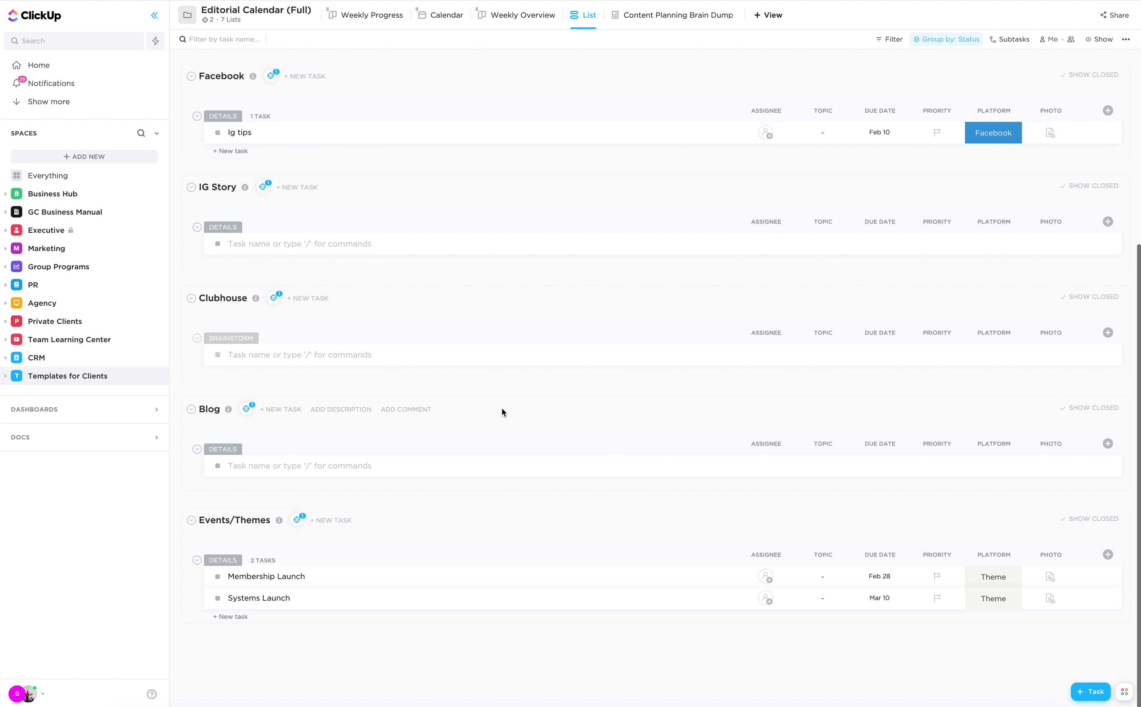
scroll(454, 250, "up", 6)
scroll(455, 178, "down", 1)
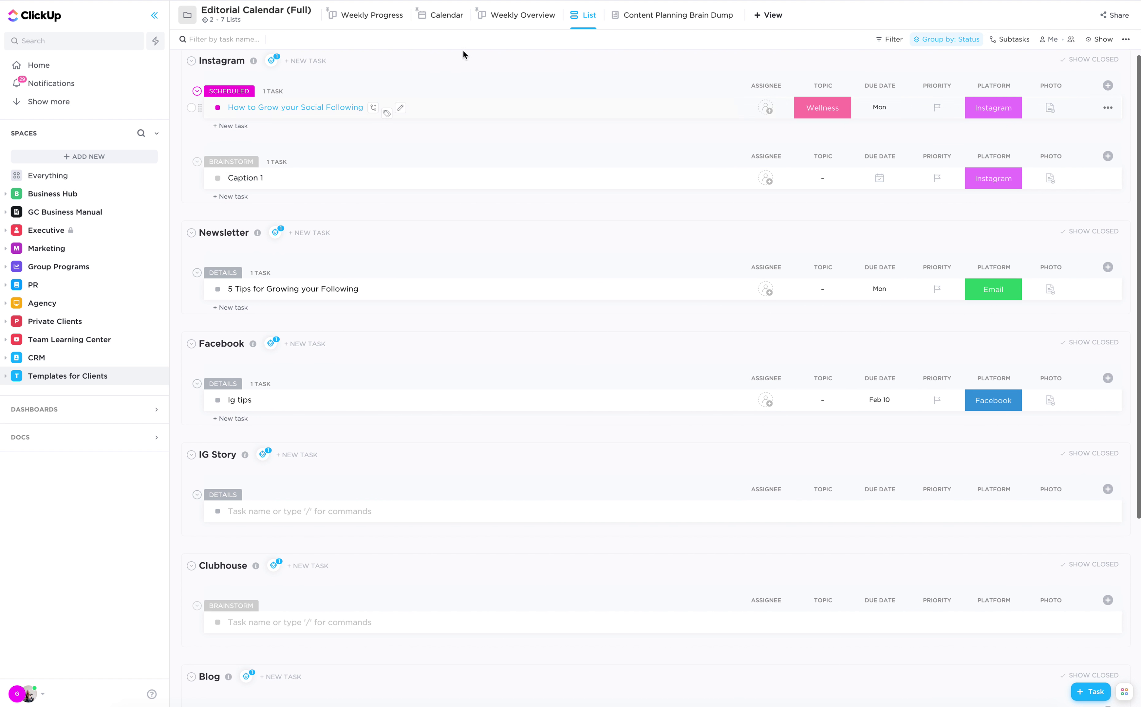
scroll(417, 169, "down", 1)
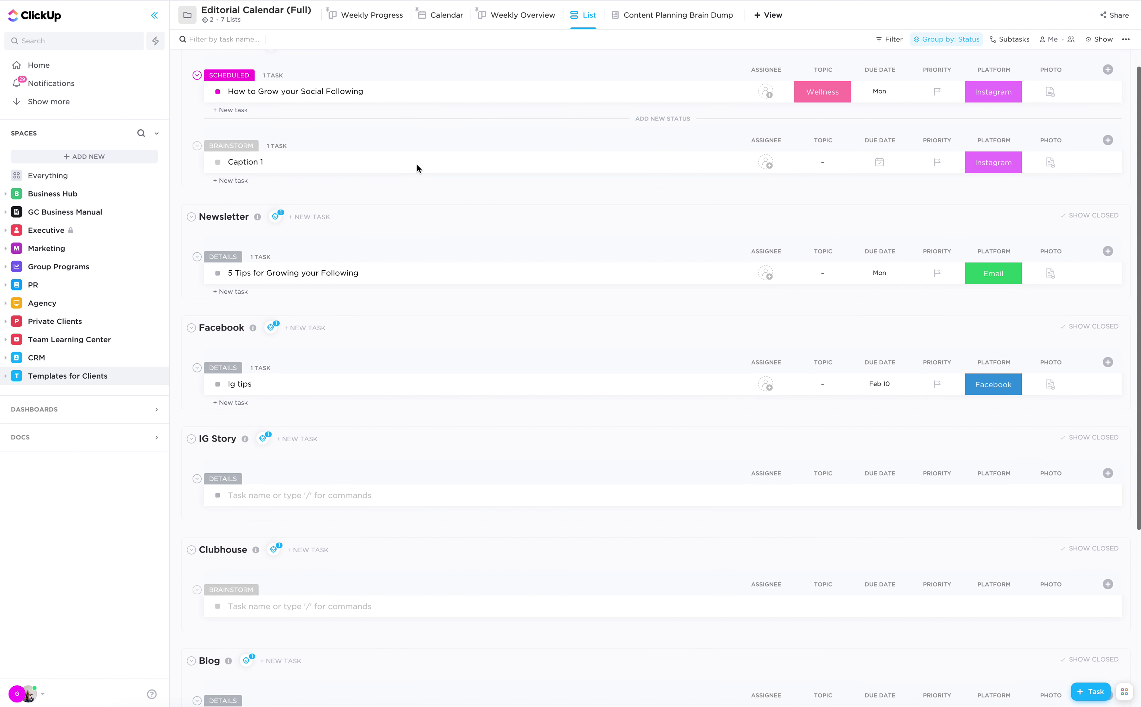
scroll(239, 108, "up", 2)
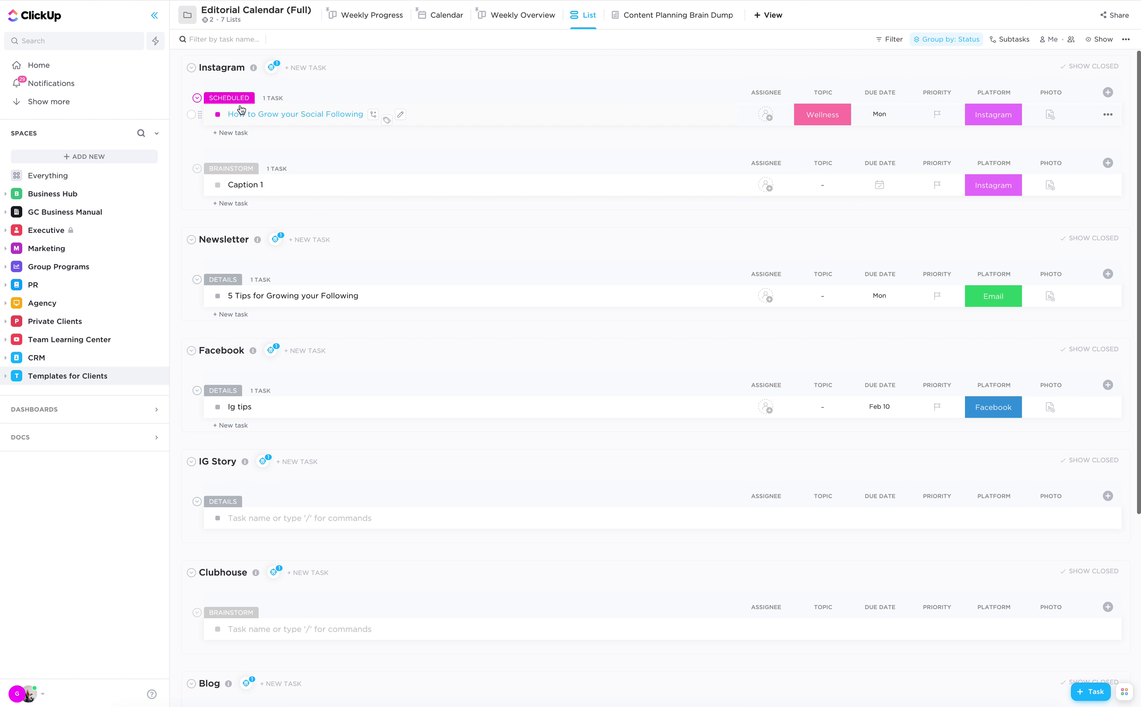
left_click(436, 21)
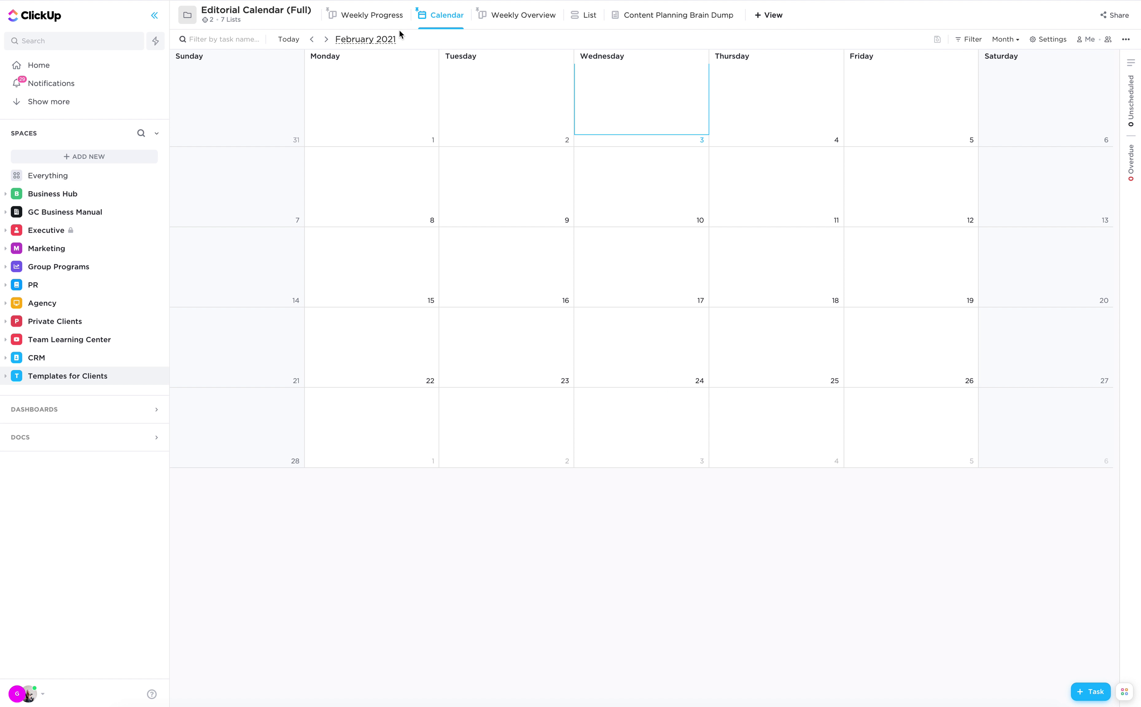
- In the List view, start a new Dropdown custom field named Topic
left_click(581, 20)
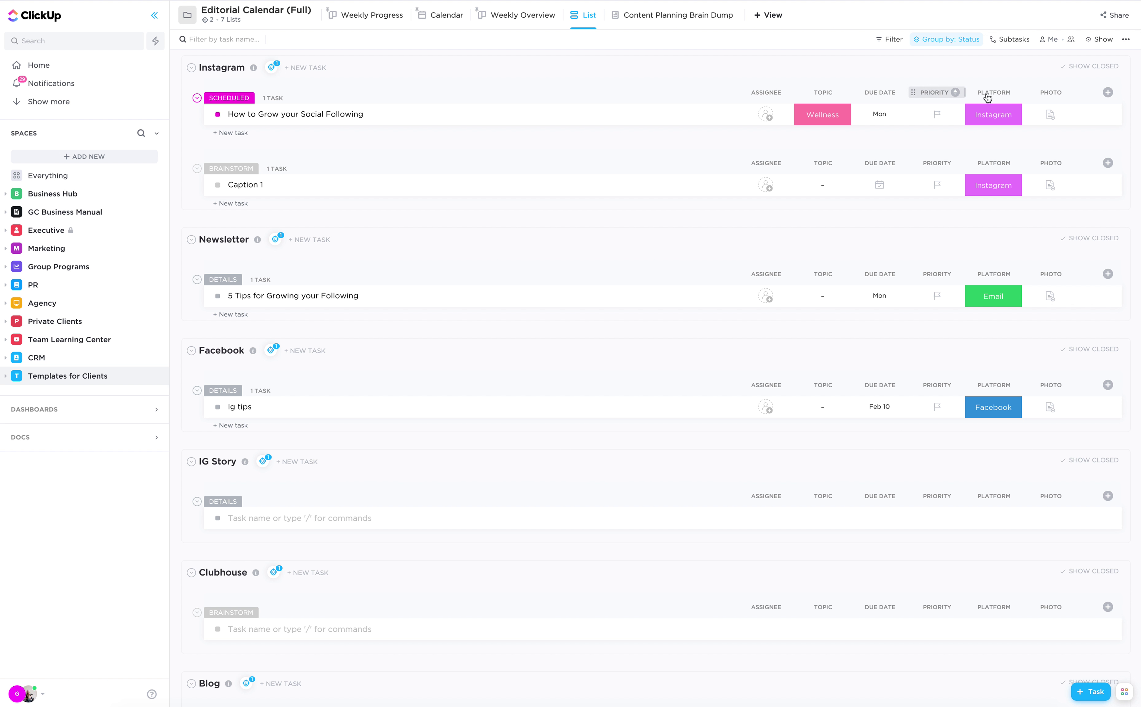
left_click(1108, 93)
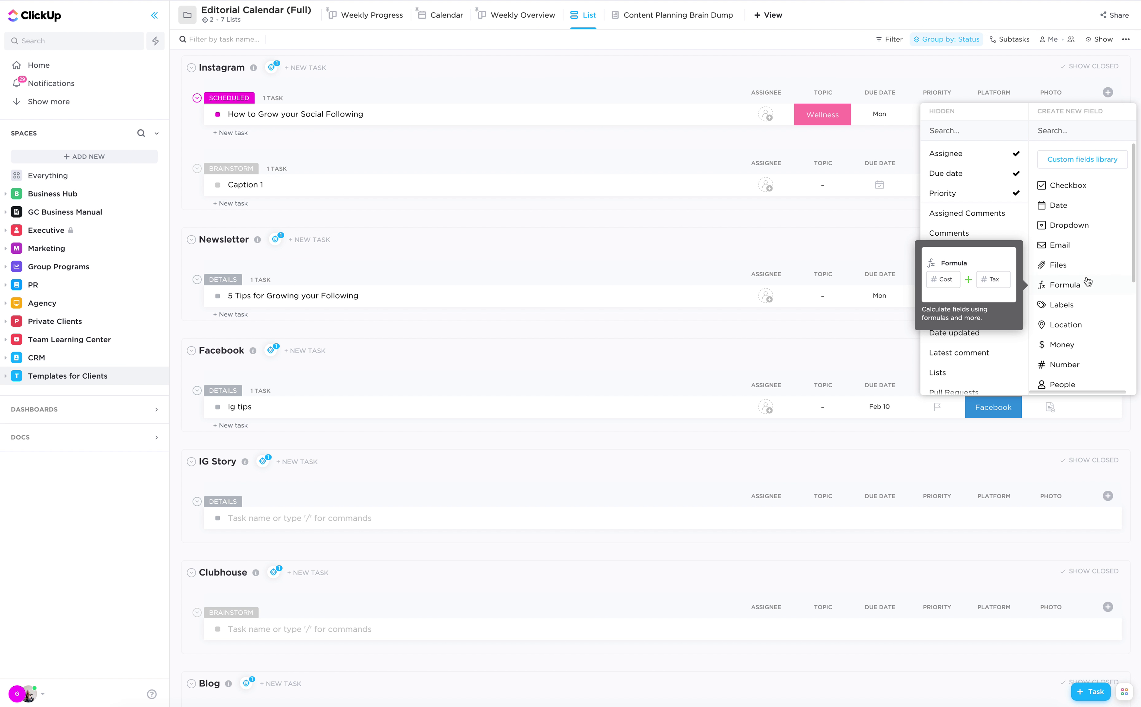
scroll(1088, 281, "down", 3)
scroll(1054, 249, "up", 3)
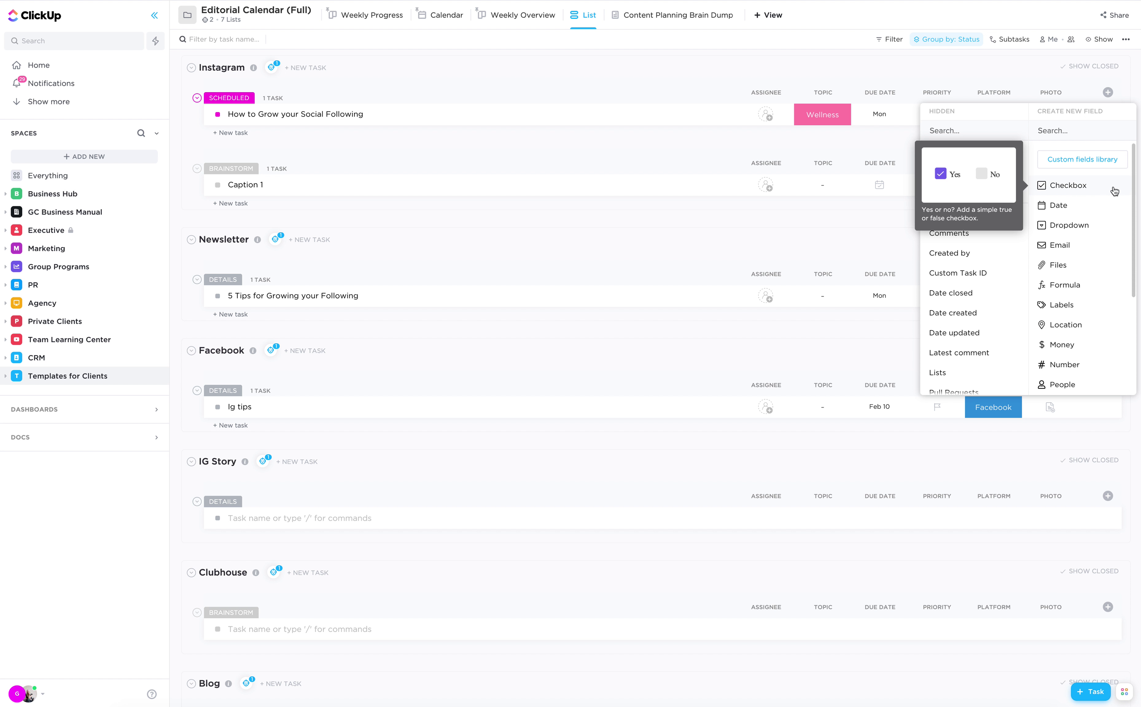
left_click(1090, 230)
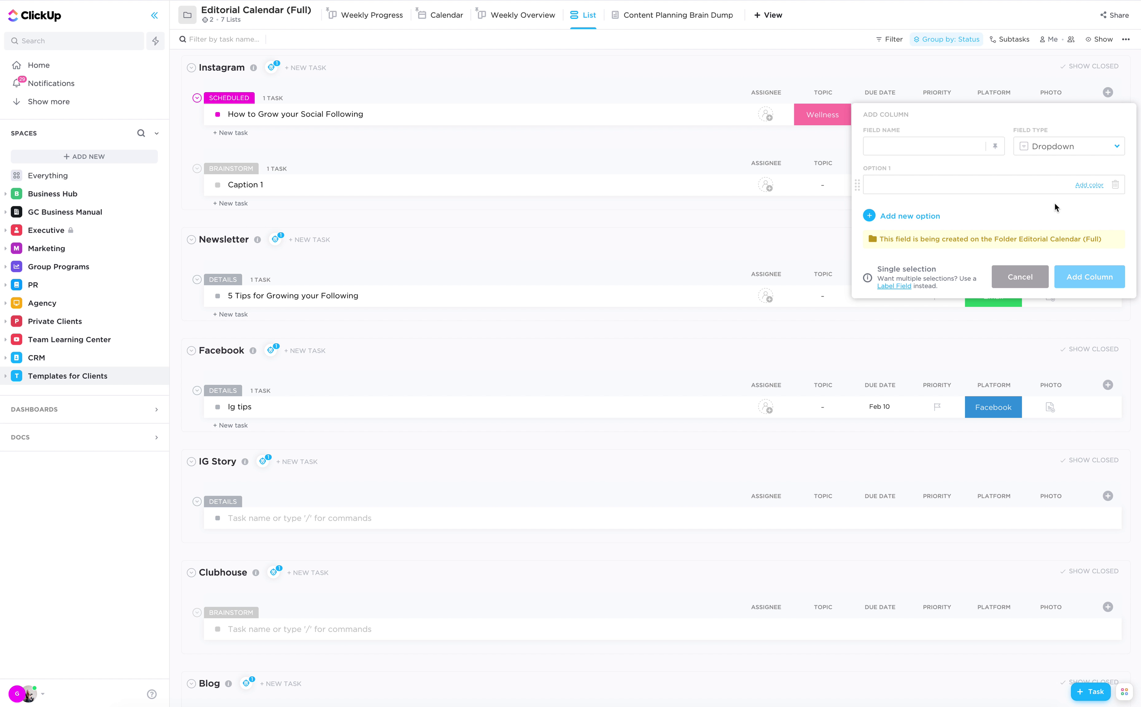
type("Team Me")
key("ctrl+a")
type("To")
- Enter Branding, Marketing and PR as the three options of the Topic dropdown
left_click(1007, 179)
type("Branding")
key("Return")
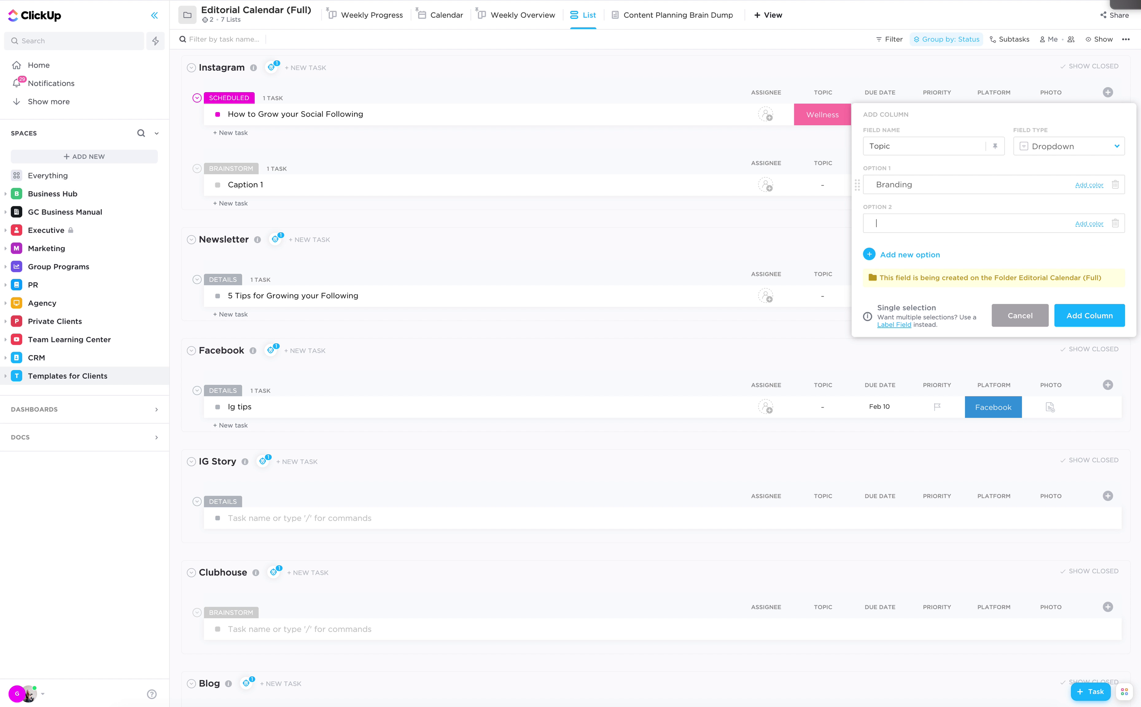
type("Marketing")
key("Return")
type("PR")
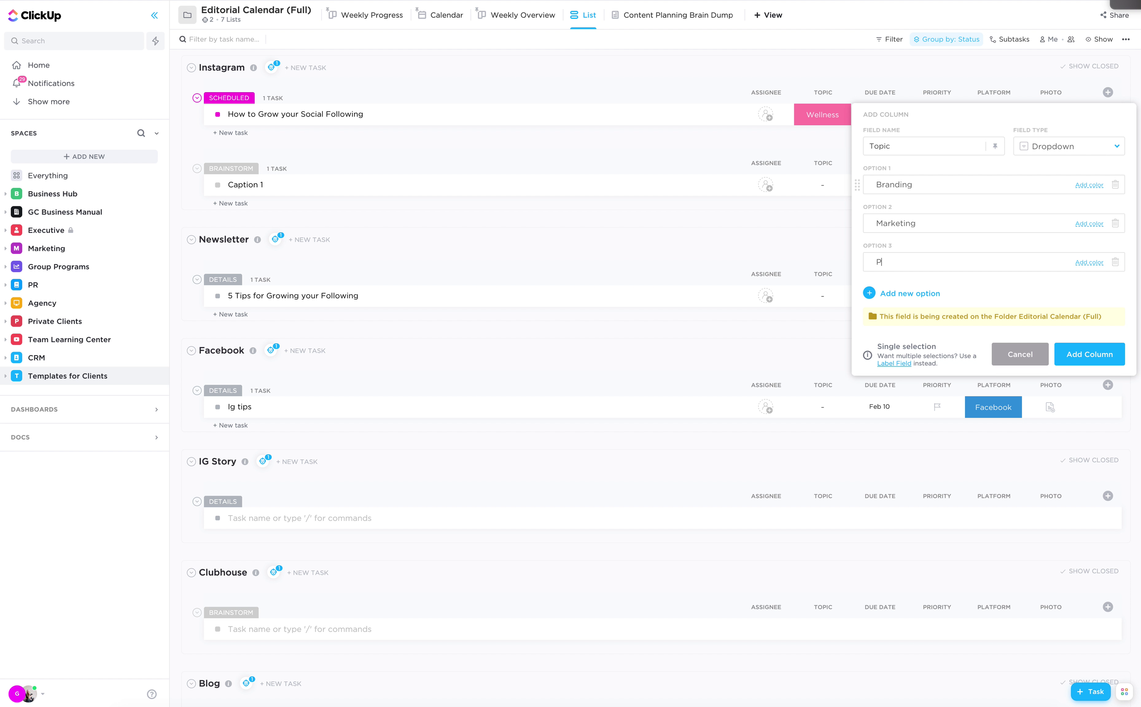
- Color Branding pink, Marketing green and PR yellow, and add the Topic column to the list
left_click(1082, 187)
left_click(1088, 205)
left_click(1089, 224)
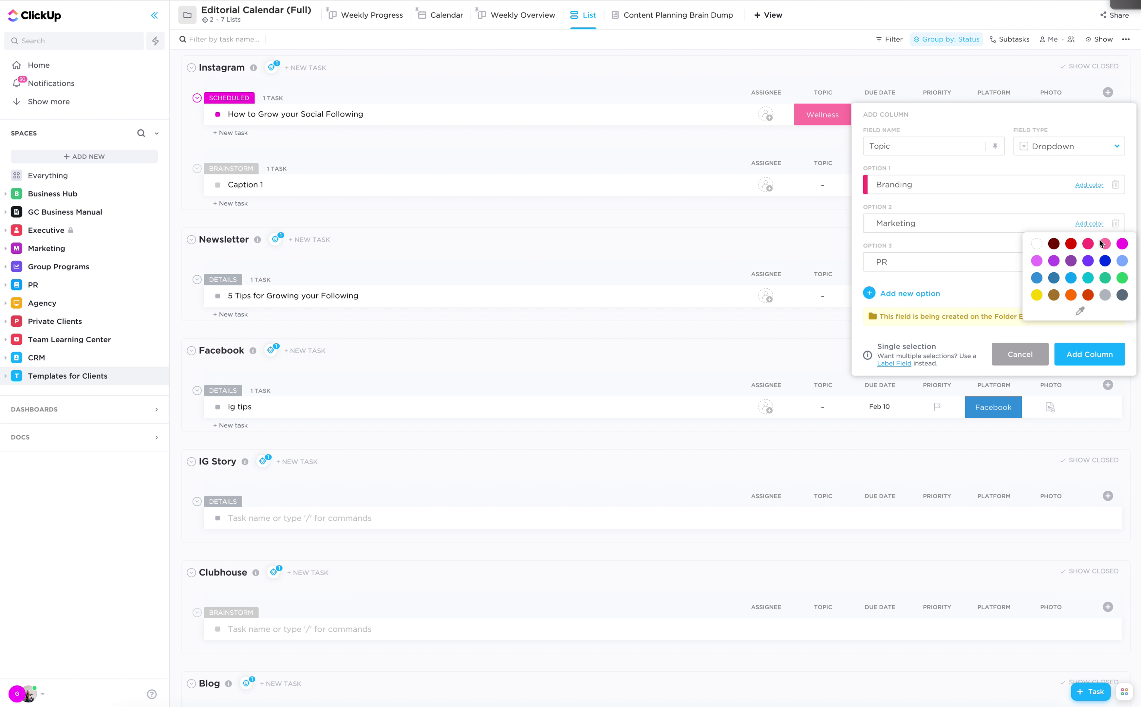
left_click(1121, 278)
left_click(1085, 263)
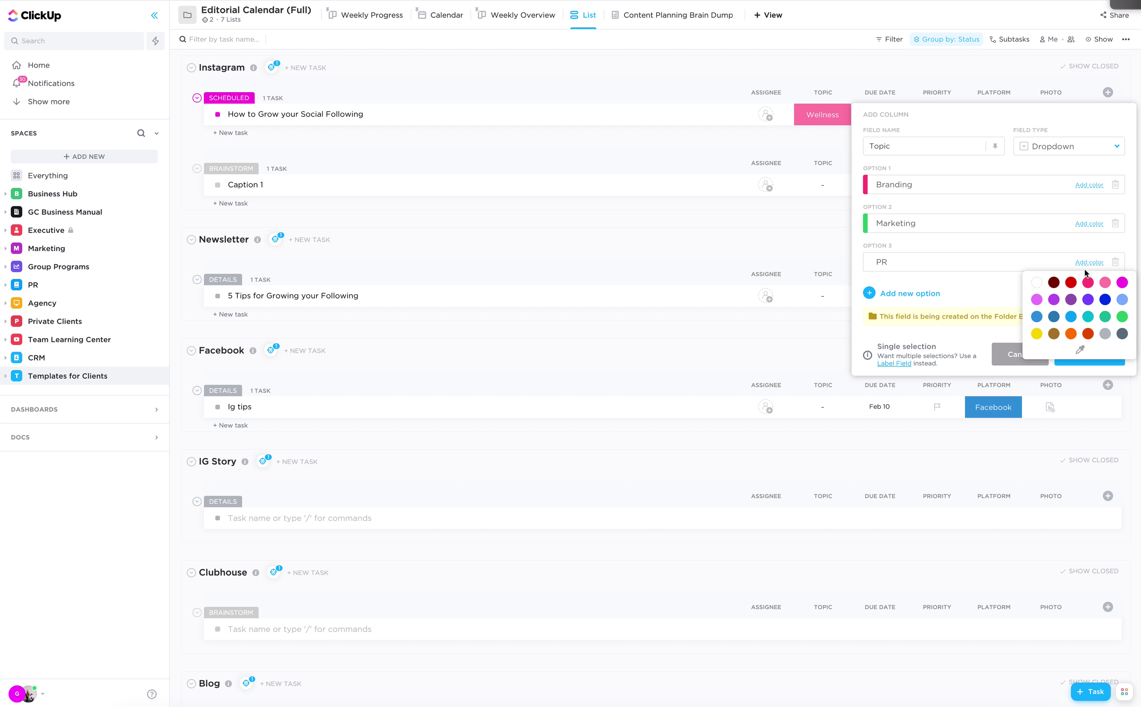
left_click(1034, 331)
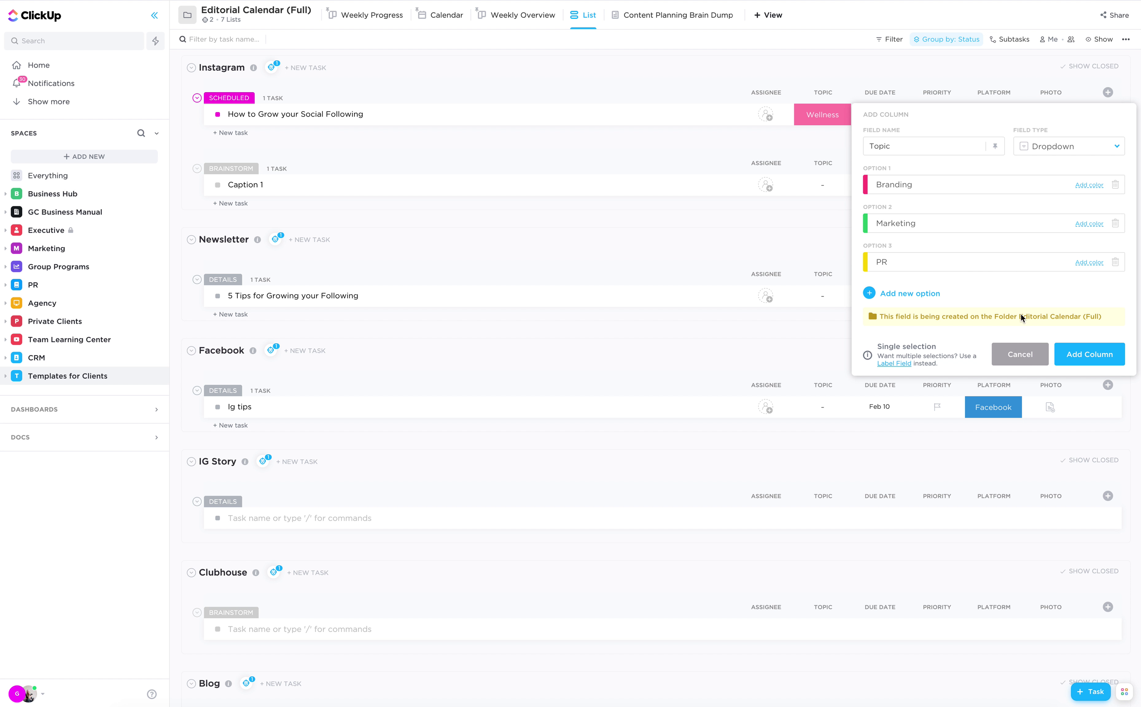
left_click(1090, 356)
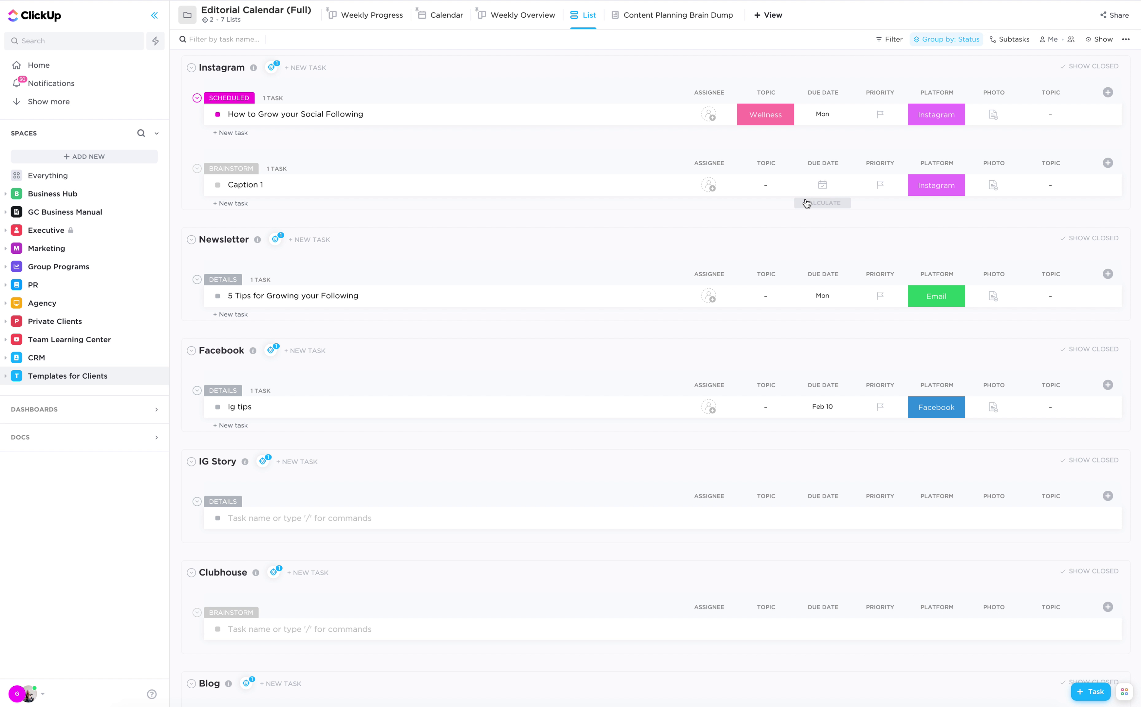
- Check the new Topic field's choices on the How to Grow your Social Following task and move the column between Platform and Photo
left_click(1051, 116)
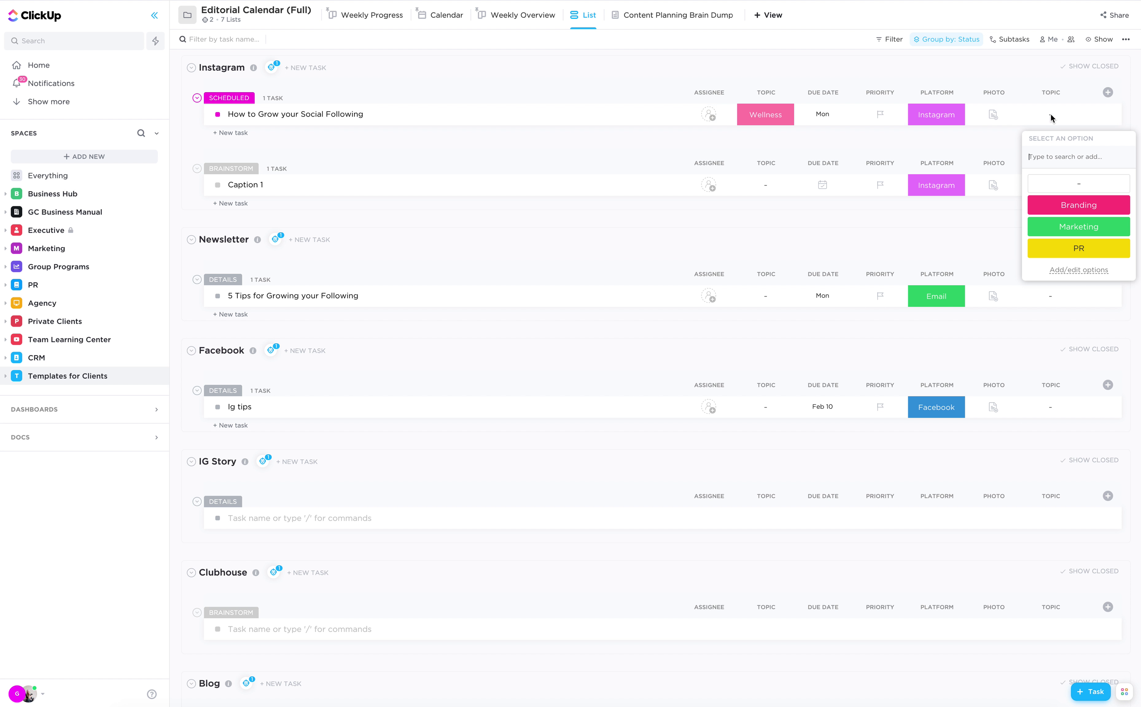
left_click(1043, 84)
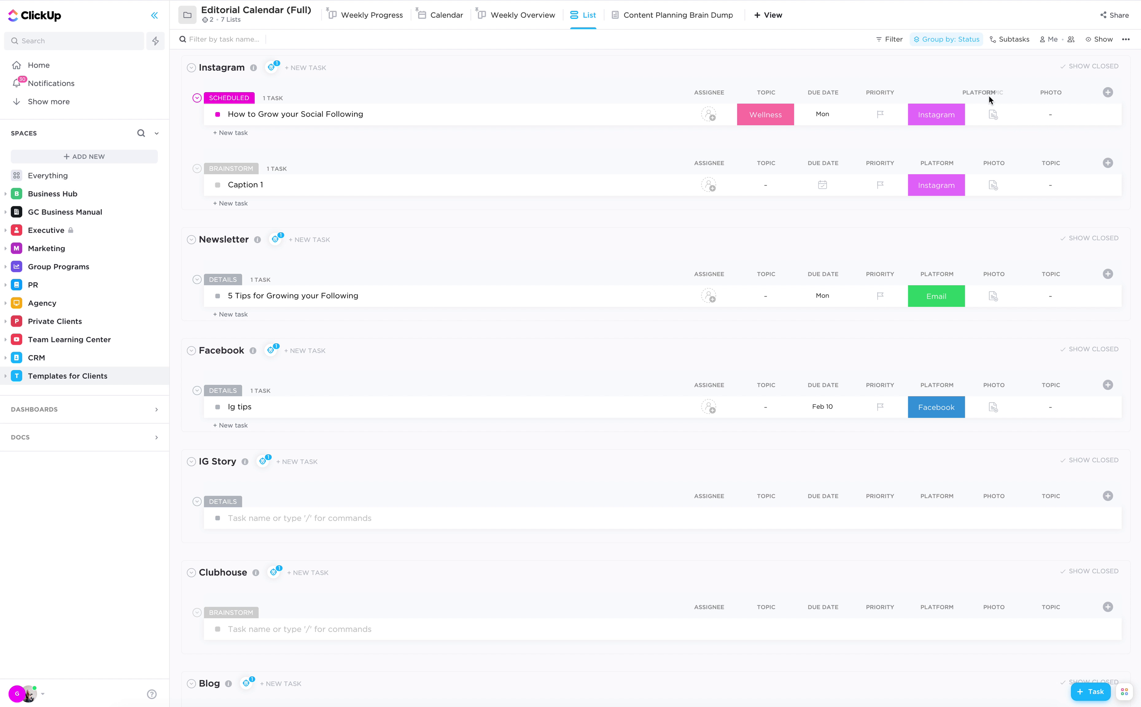
left_click_drag(989, 96, 1007, 97)
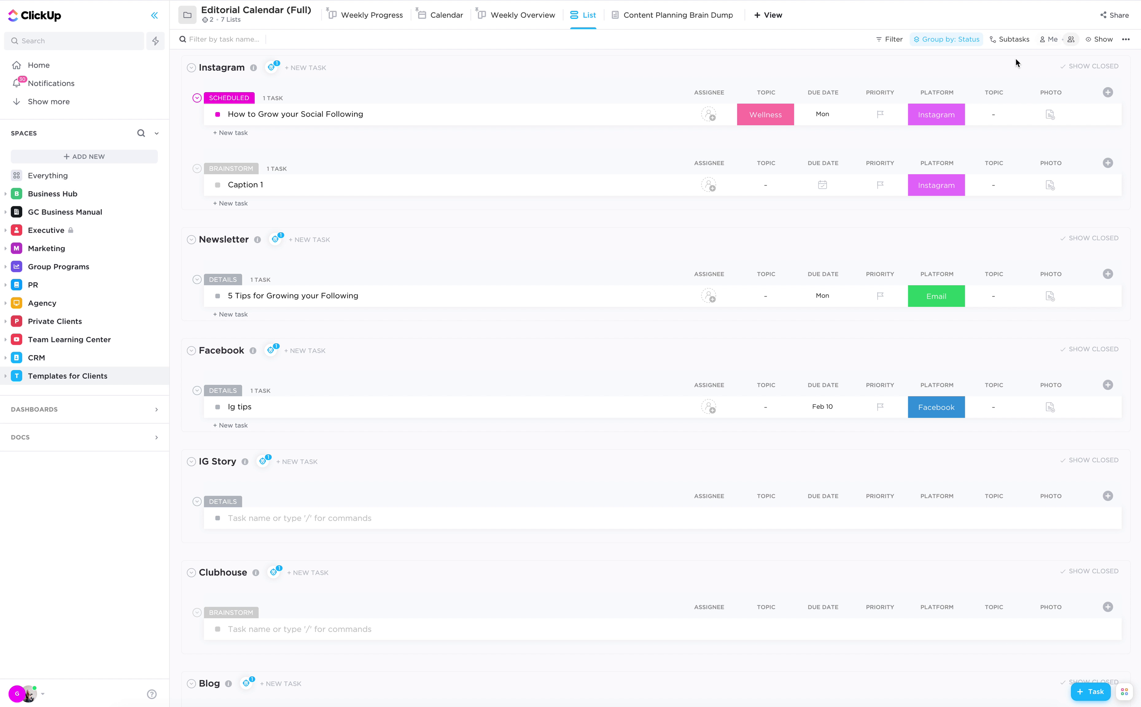
- Delete the extra Topic column between Platform and Photo and confirm its removal
left_click(989, 93)
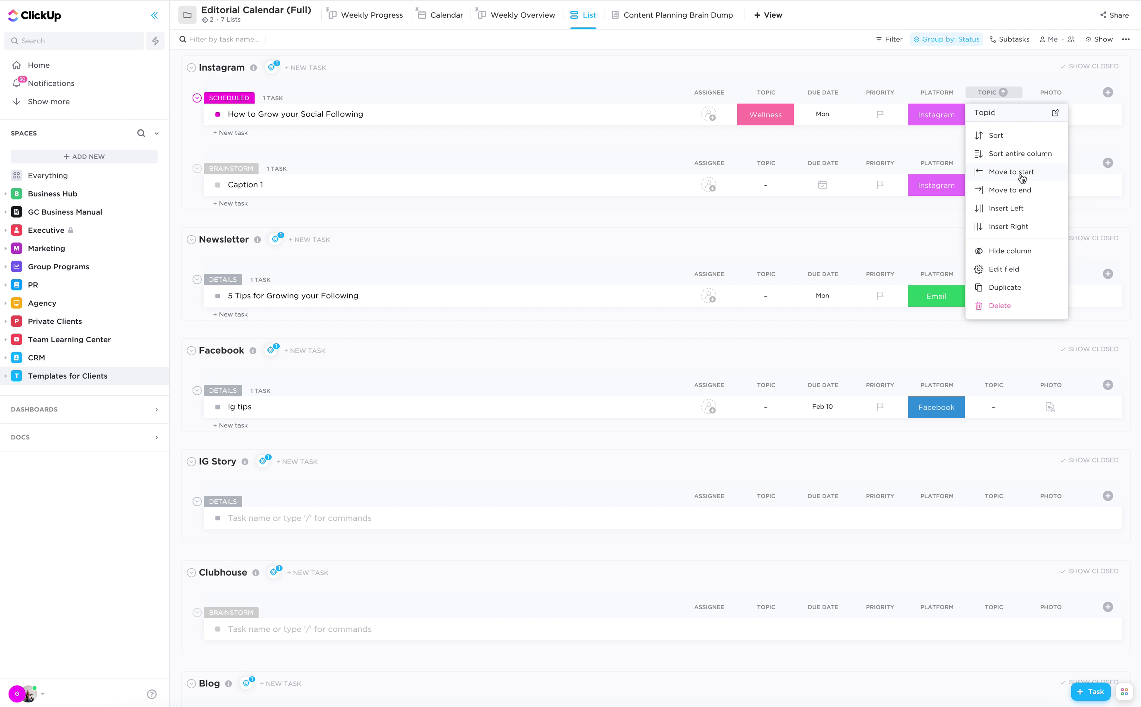
left_click(1025, 304)
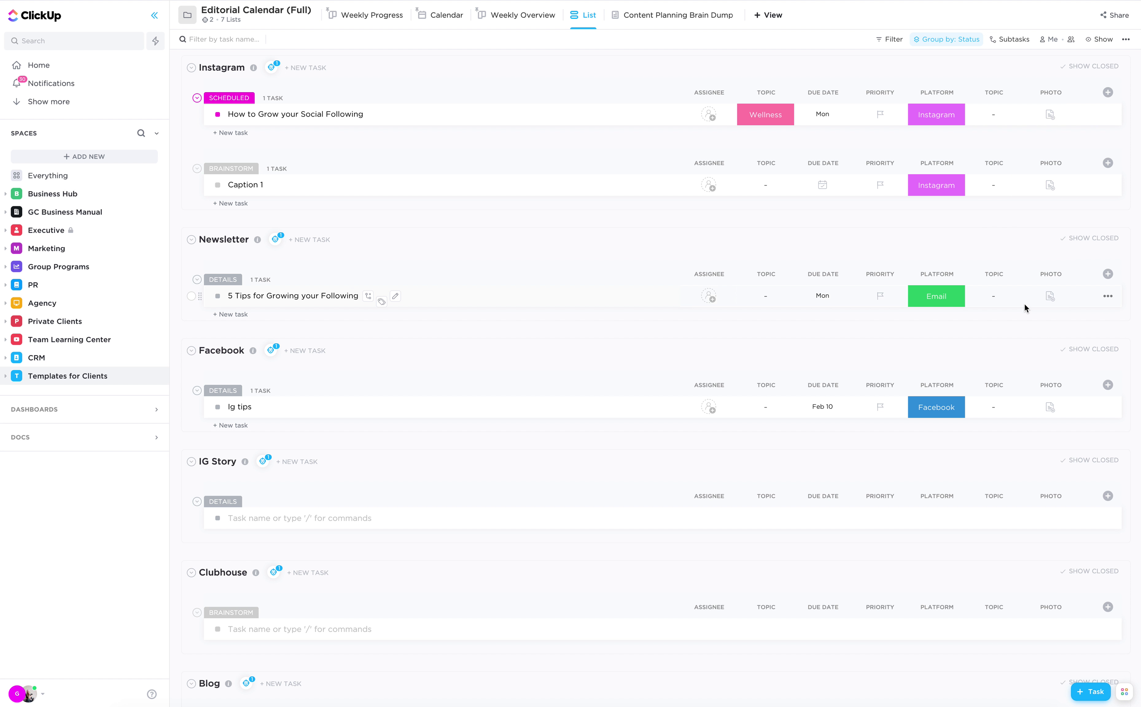
left_click(654, 263)
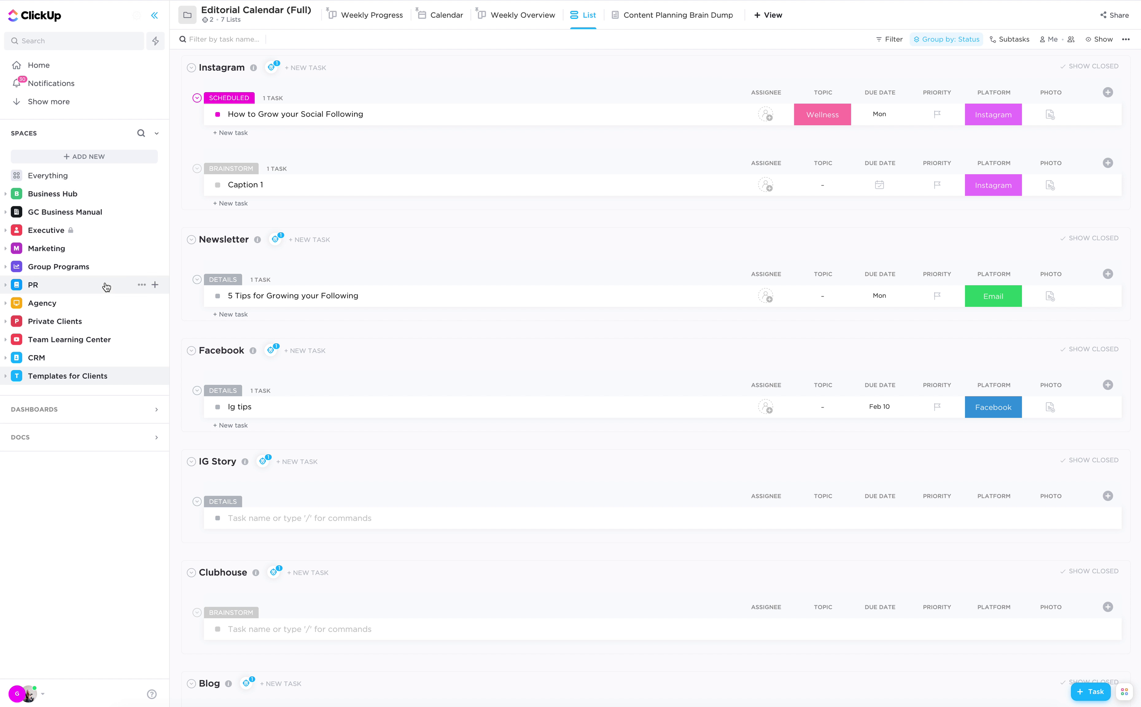
- Browse the lists inside the Editorial Calendar (Full) folder of Templates for Clients, view the Instagram list, and return to the collapsed folder
left_click(7, 378)
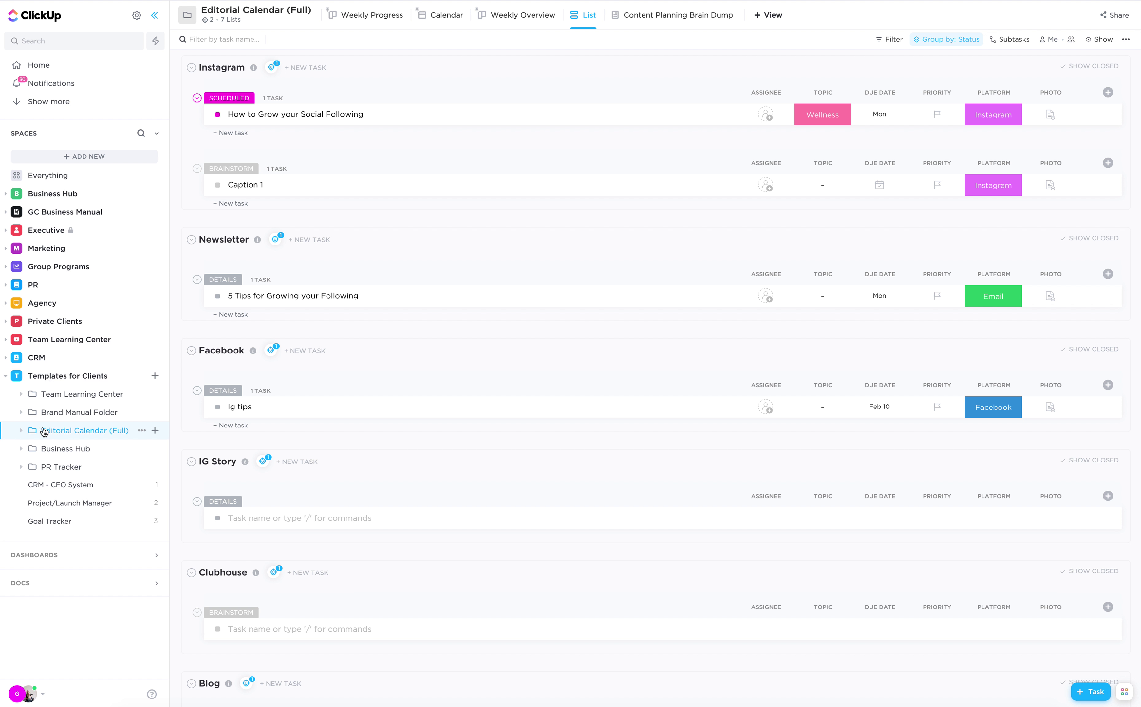
left_click(21, 431)
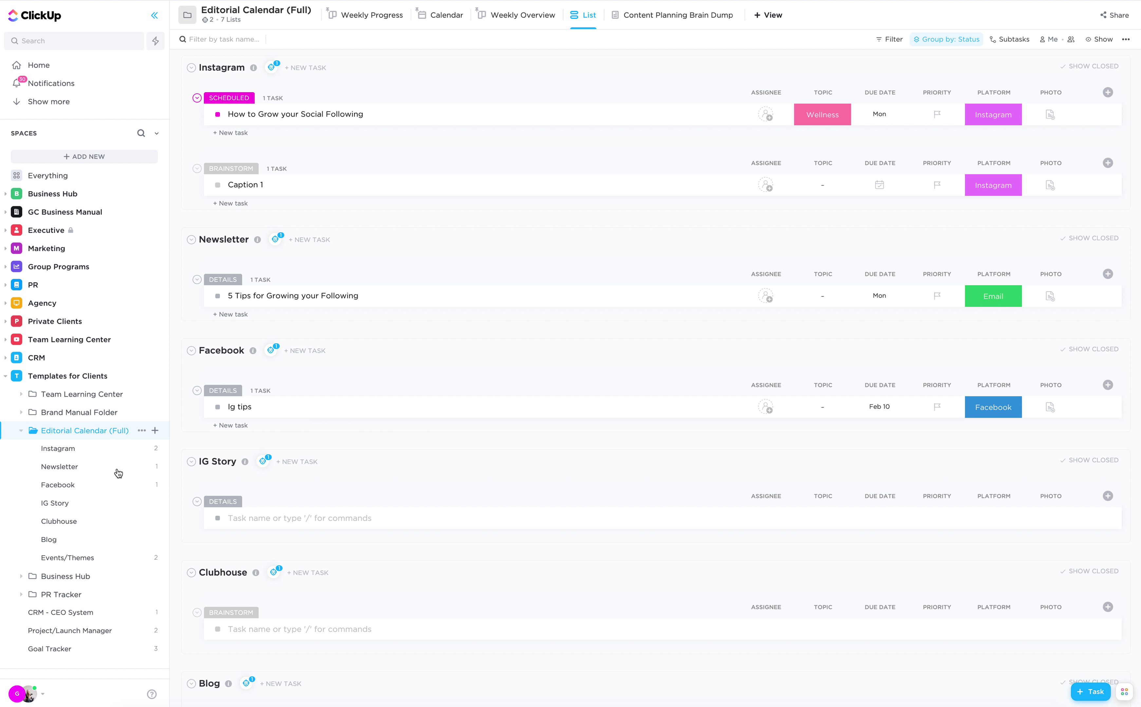
left_click(62, 456)
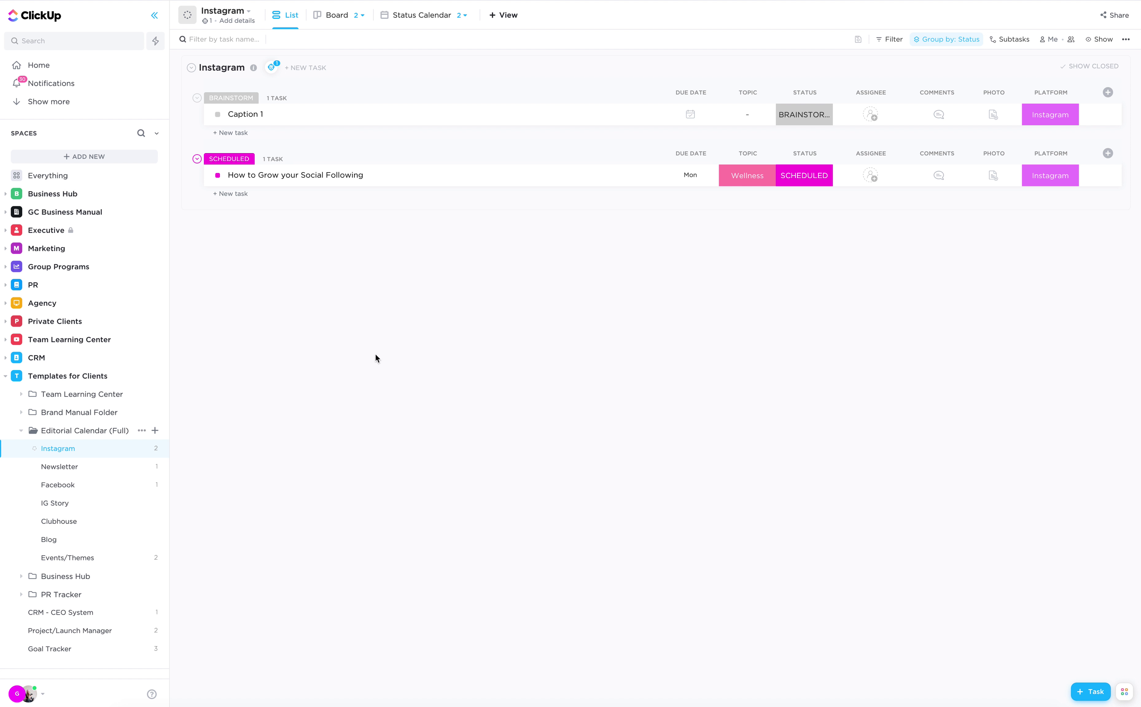
left_click(56, 433)
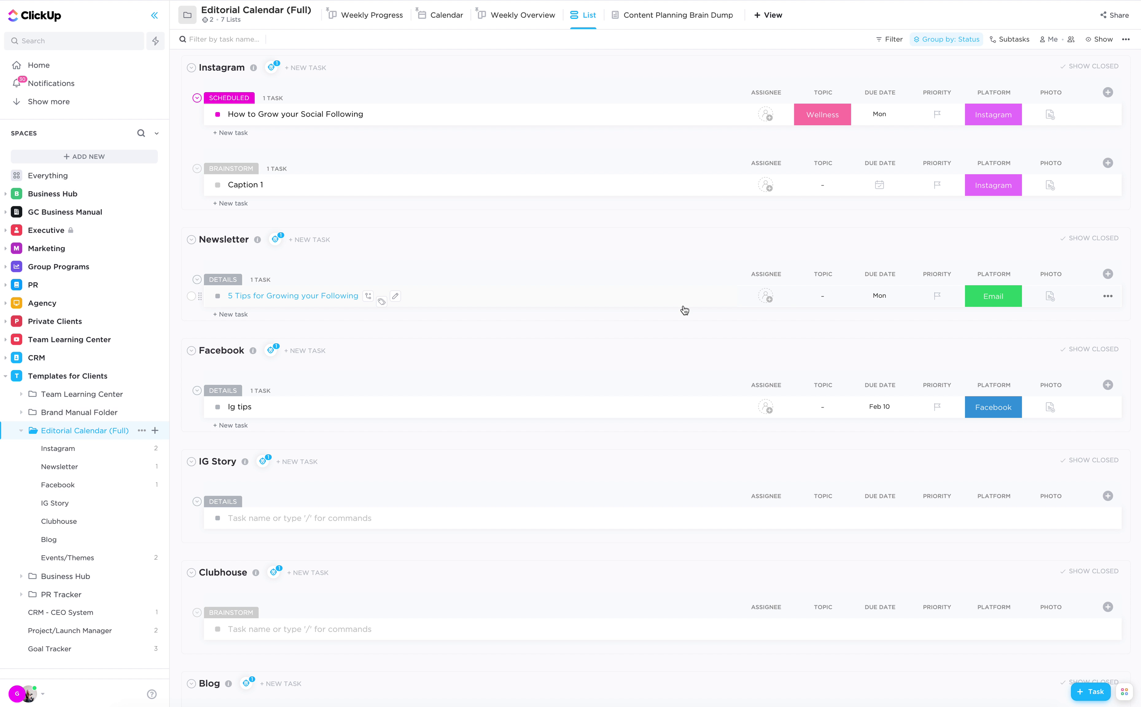
left_click(20, 433)
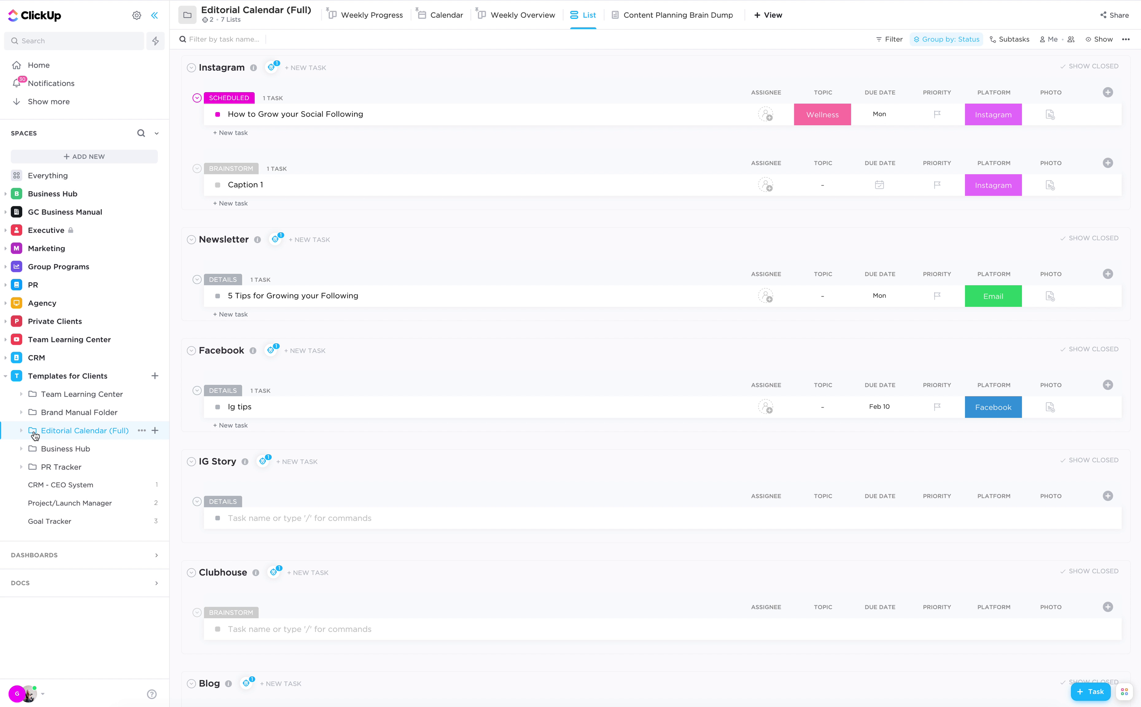
left_click(58, 433)
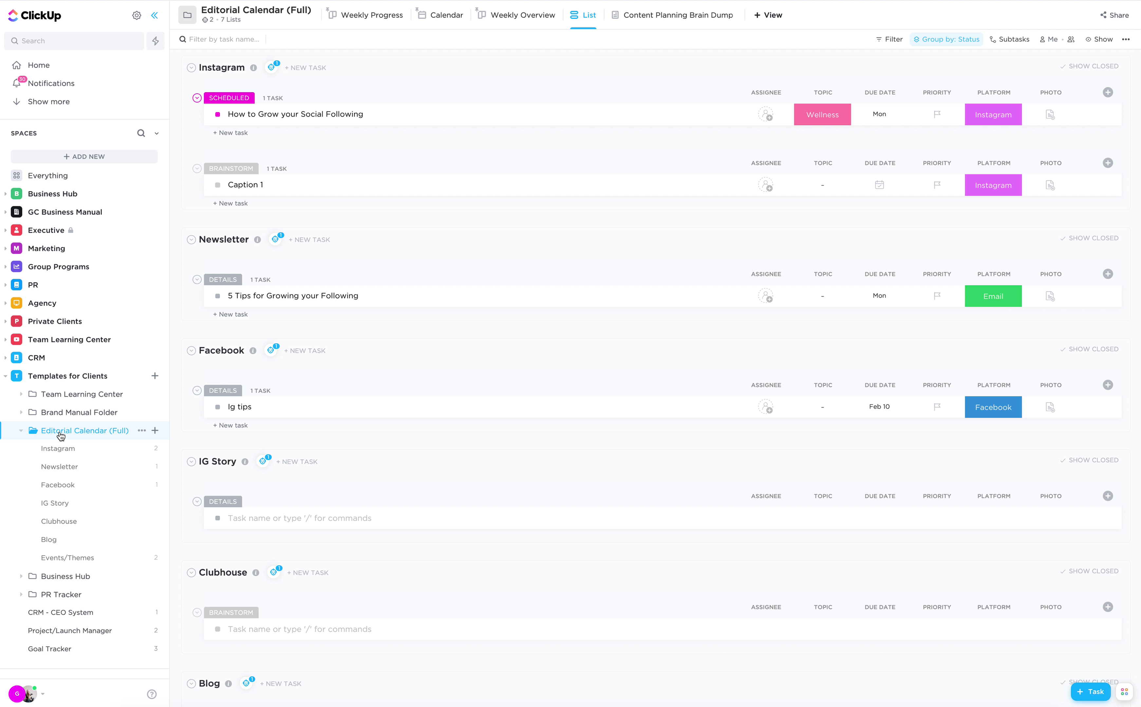
left_click(21, 431)
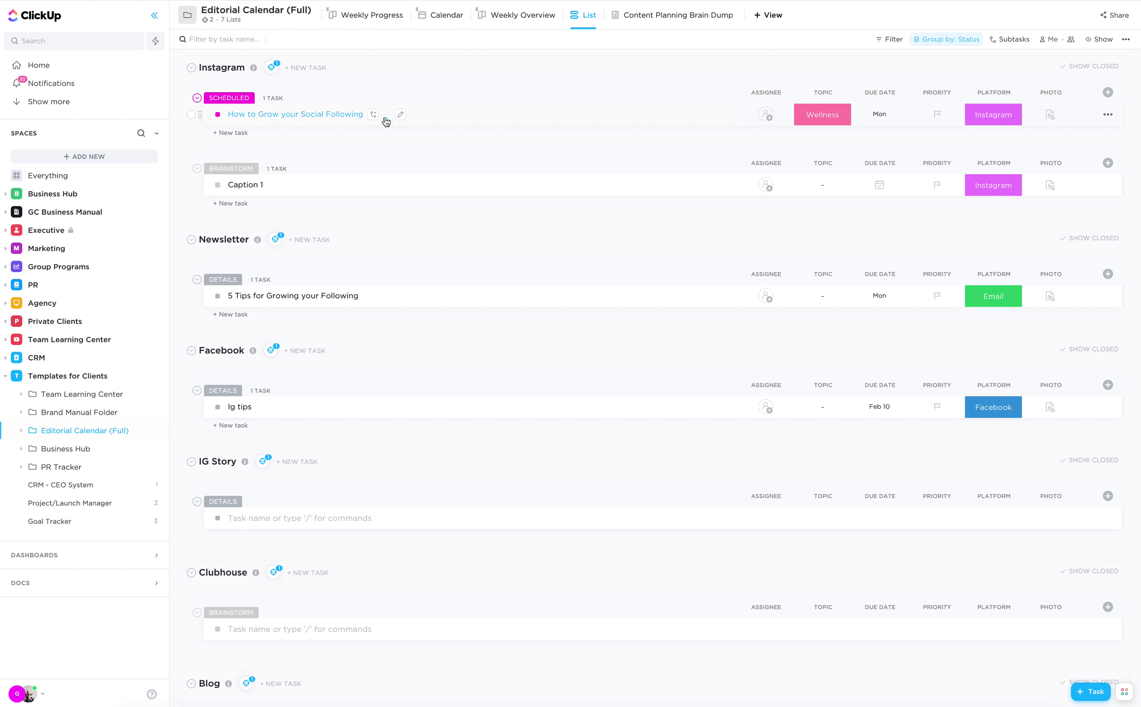
- Open the How to Grow your Social Following task and reveal its empty custom fields
left_click(312, 118)
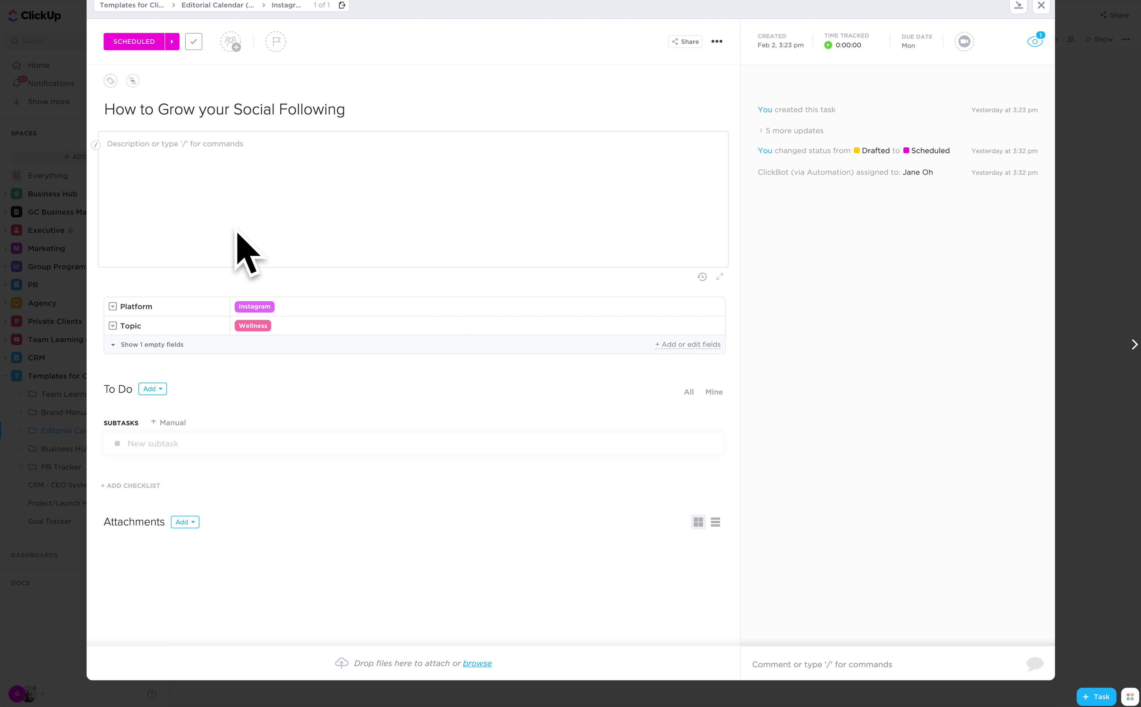
left_click(151, 345)
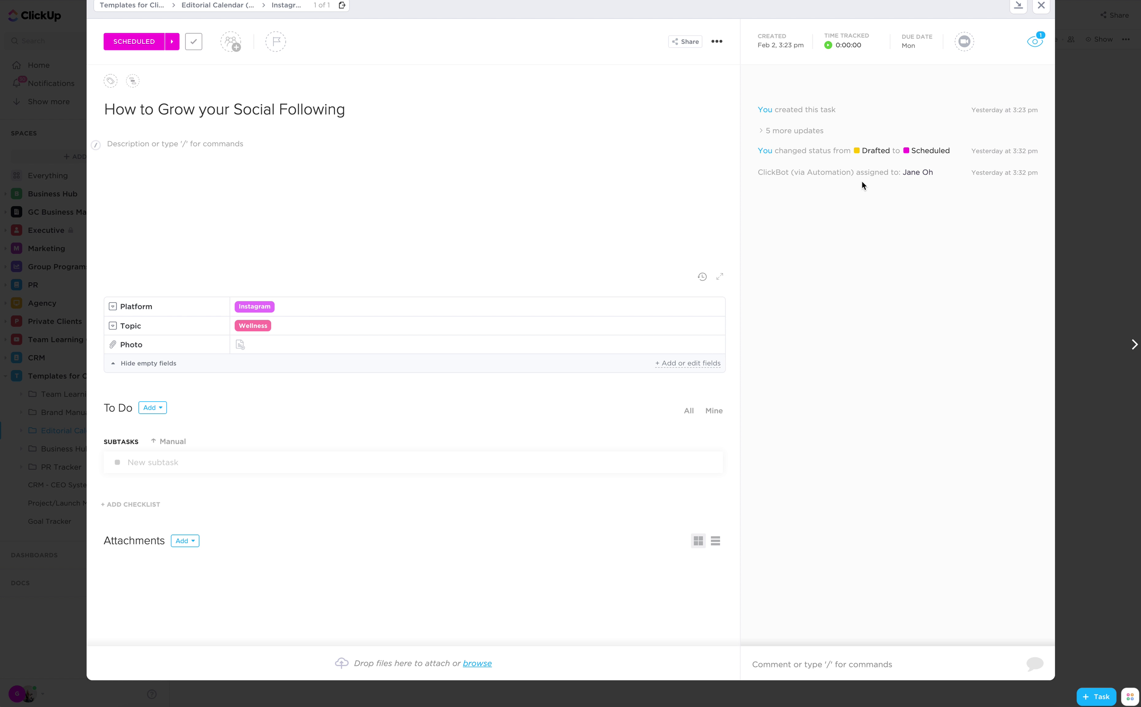
left_click(1041, 6)
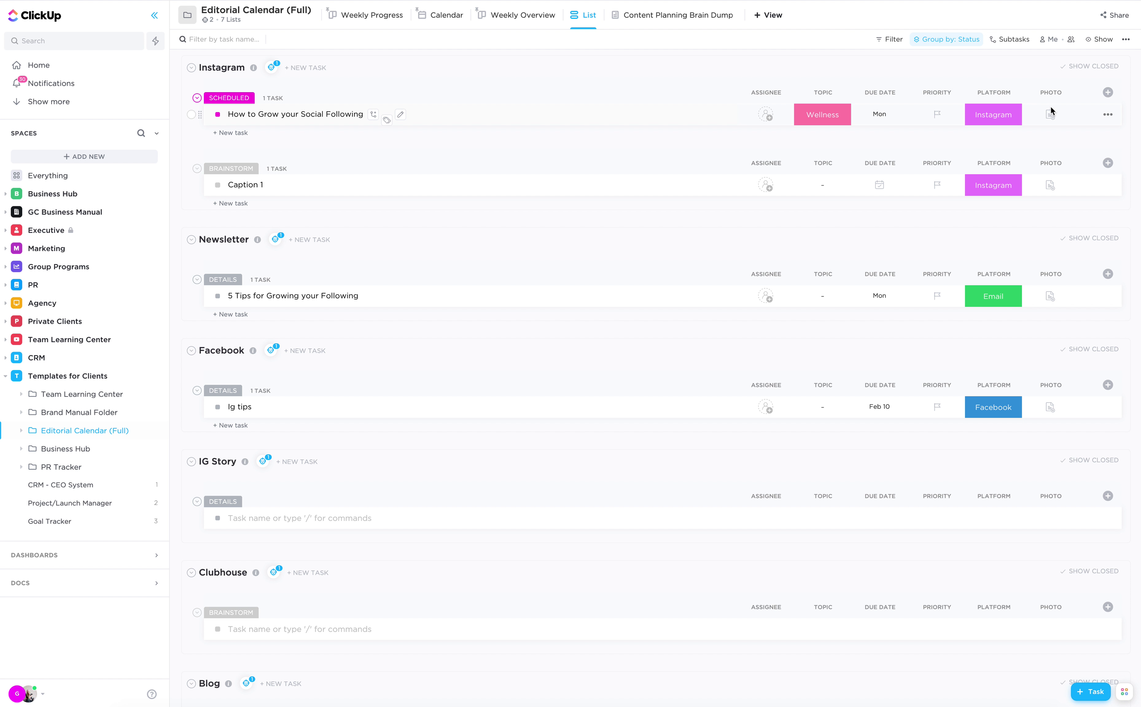
left_click(326, 116)
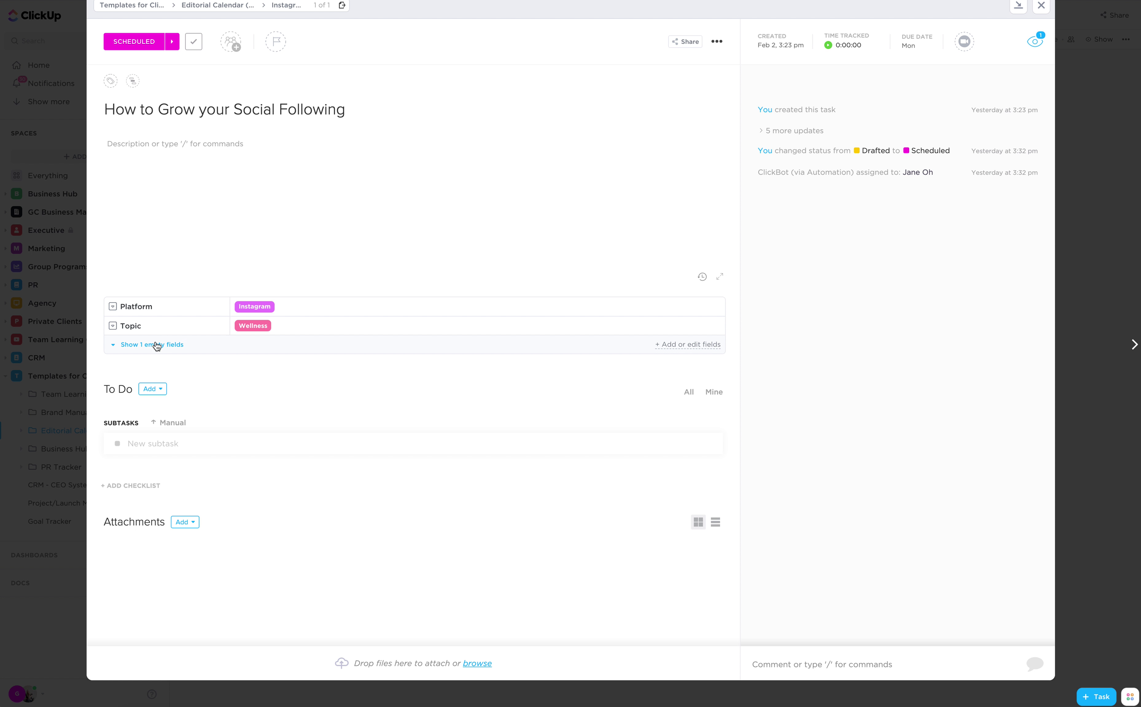
left_click(157, 344)
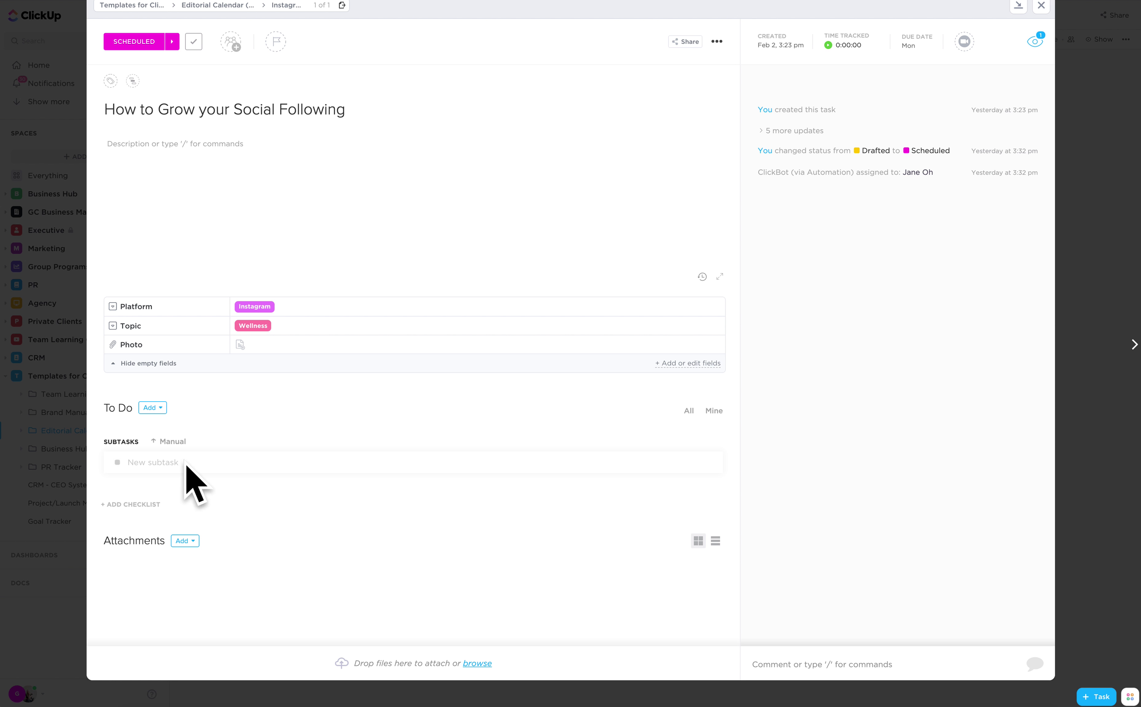
- View the new checklist dialog for the task's To Do section and close it without creating a checklist
left_click(162, 409)
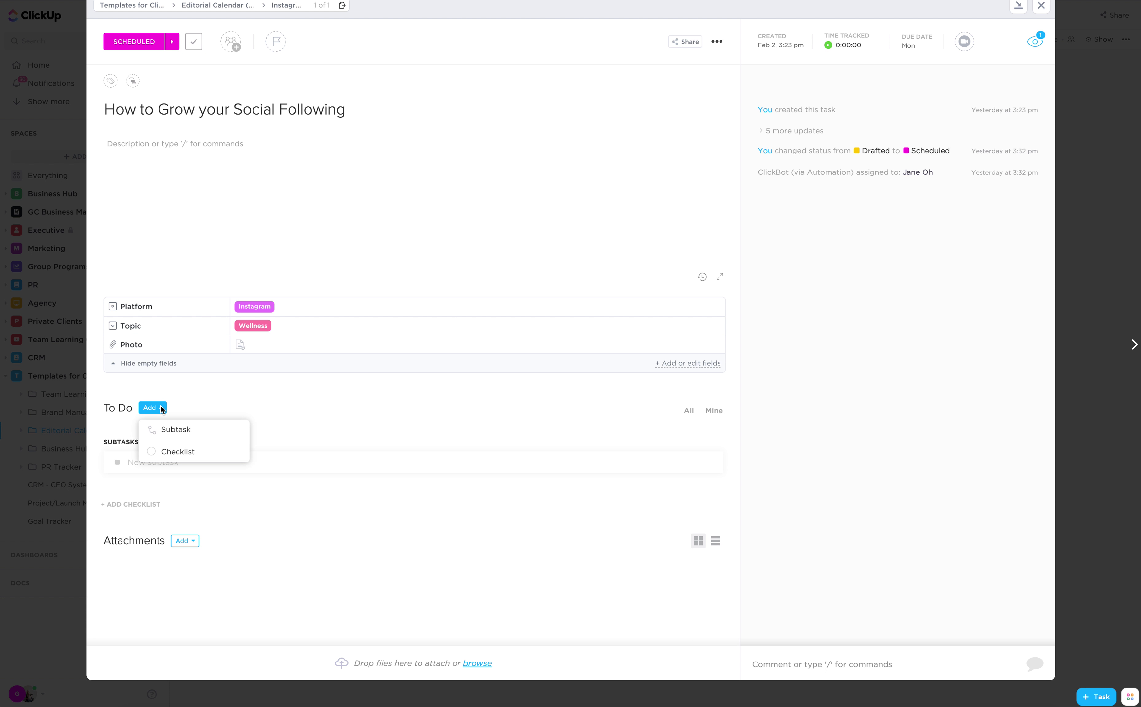
left_click(166, 453)
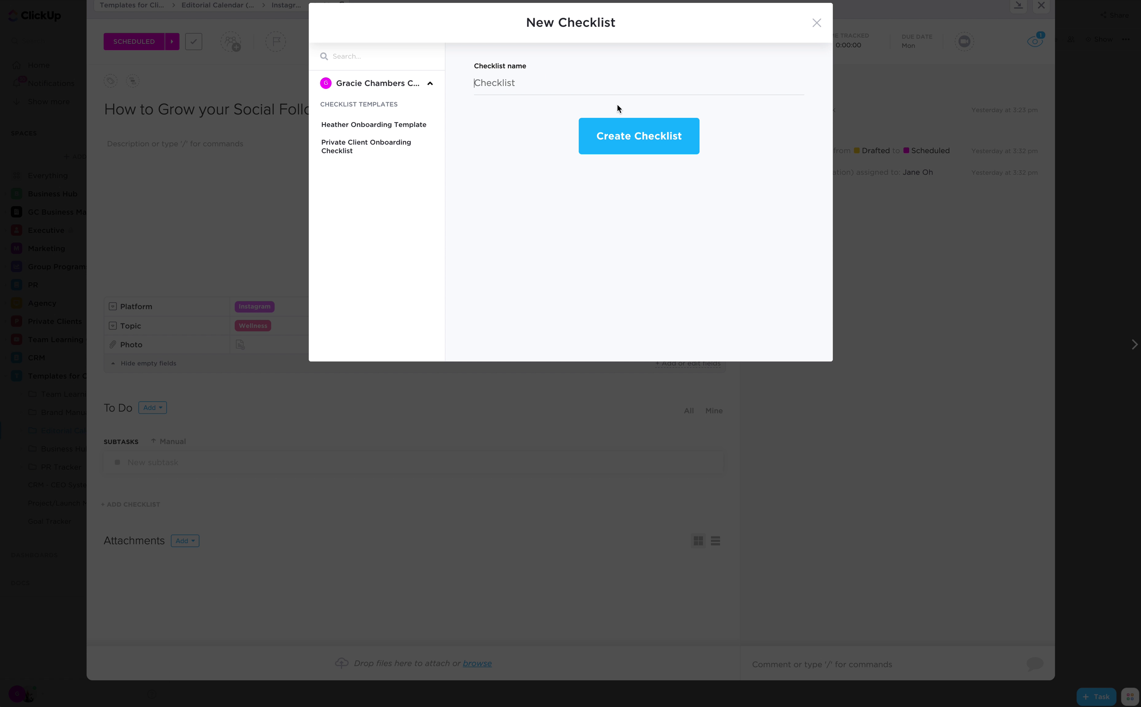
left_click(817, 22)
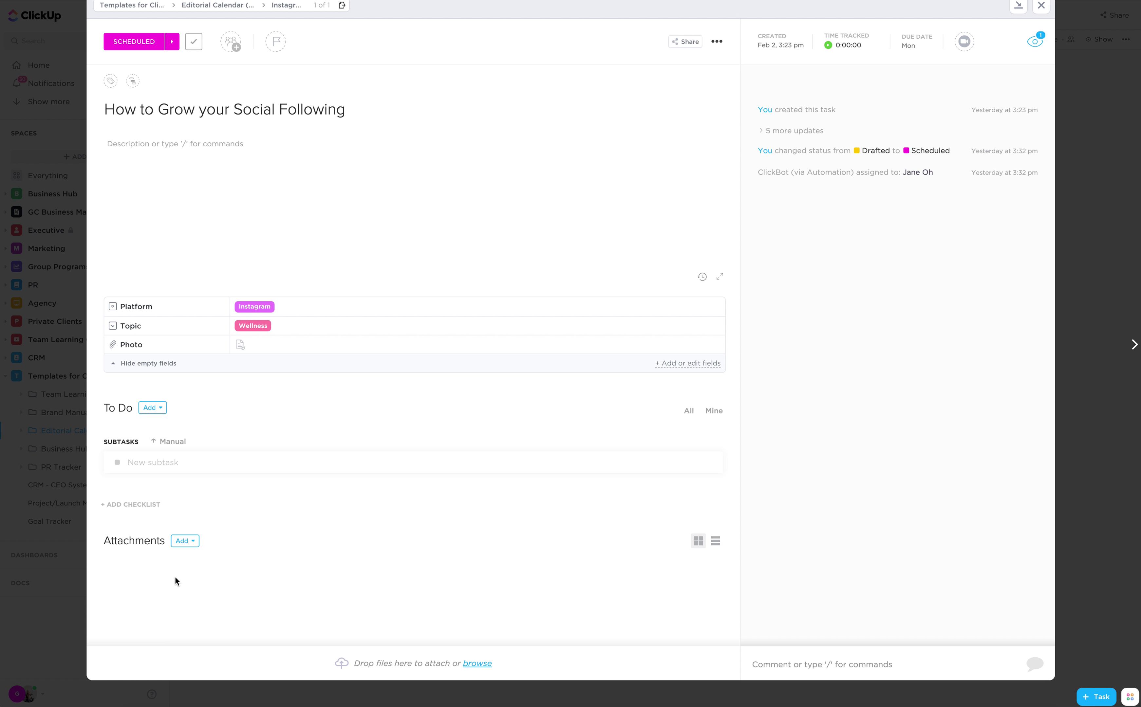
- Review the sources available for adding attachments to the task, and open its comment box
left_click(189, 543)
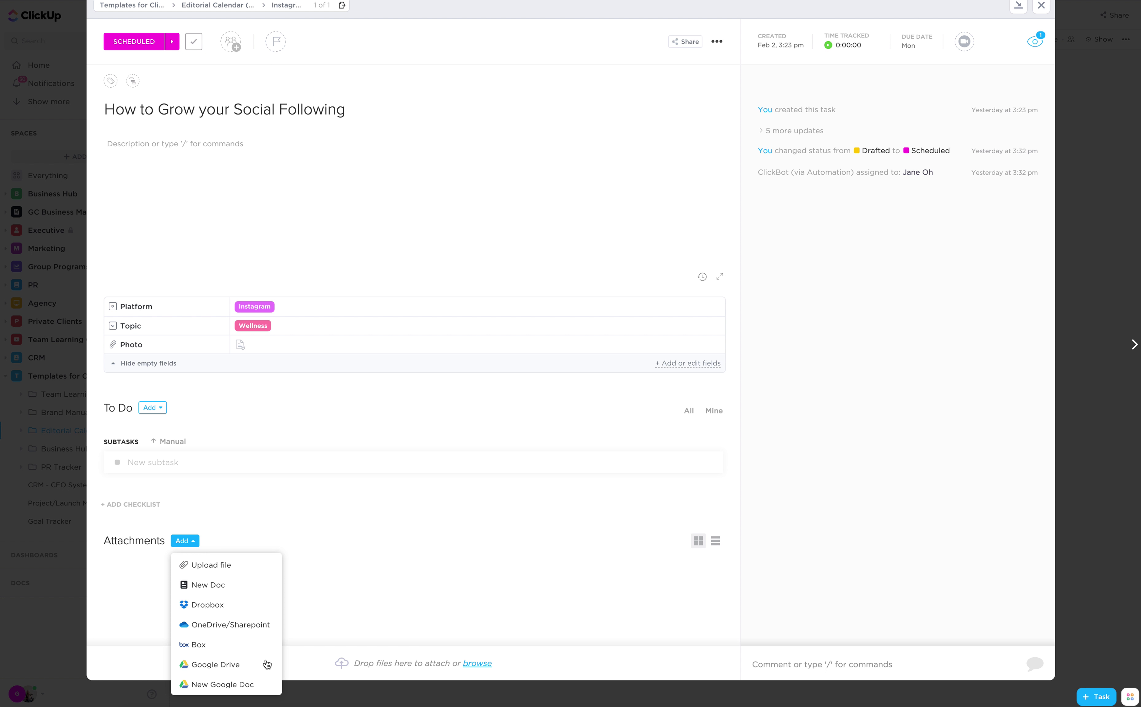
left_click(310, 532)
left_click(814, 669)
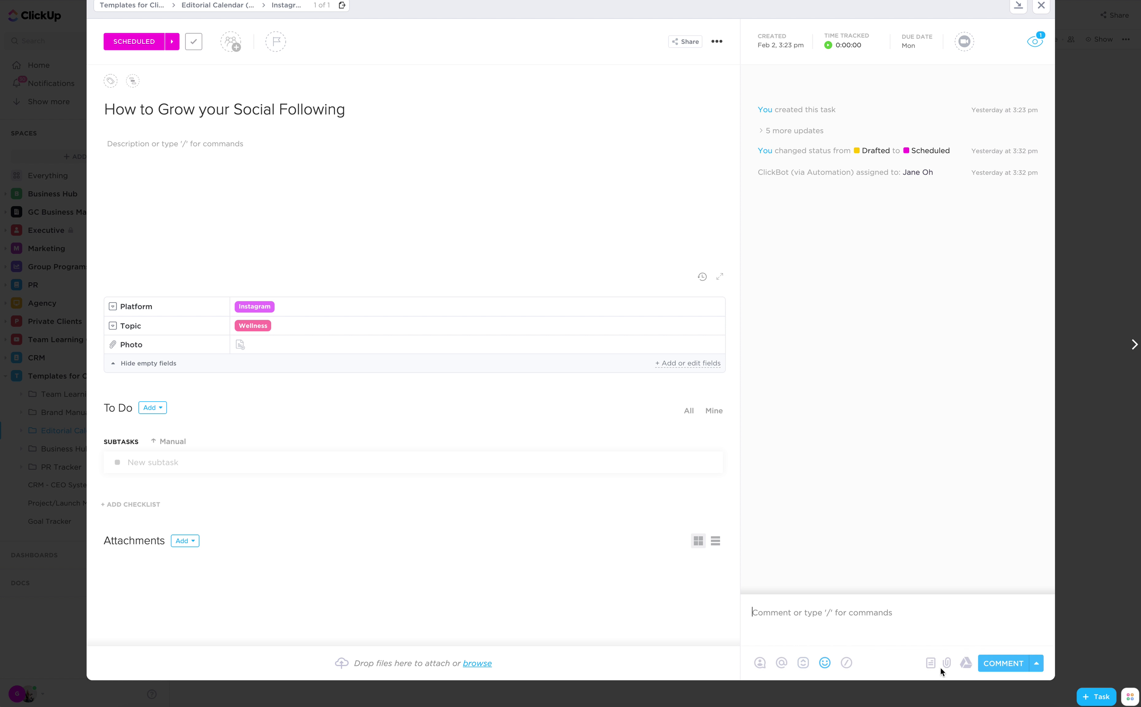
mouse_move(879, 93)
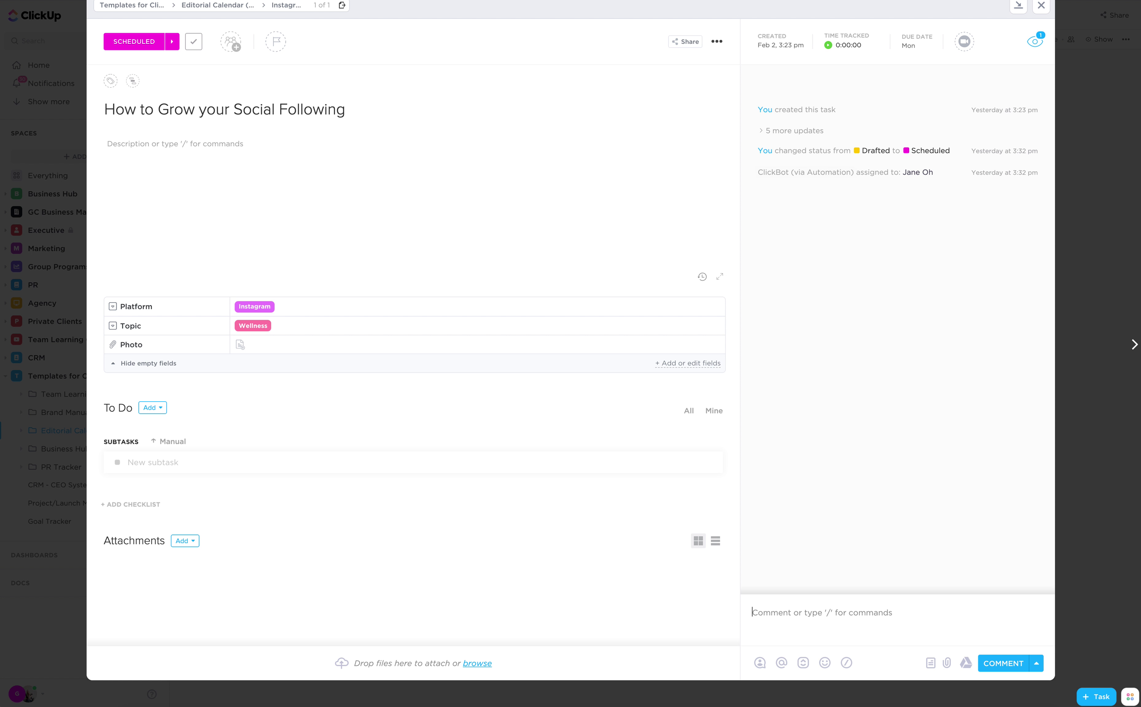
- Close the task and view the assignee choices for How to Grow your Social Following in the list
left_click(1042, 7)
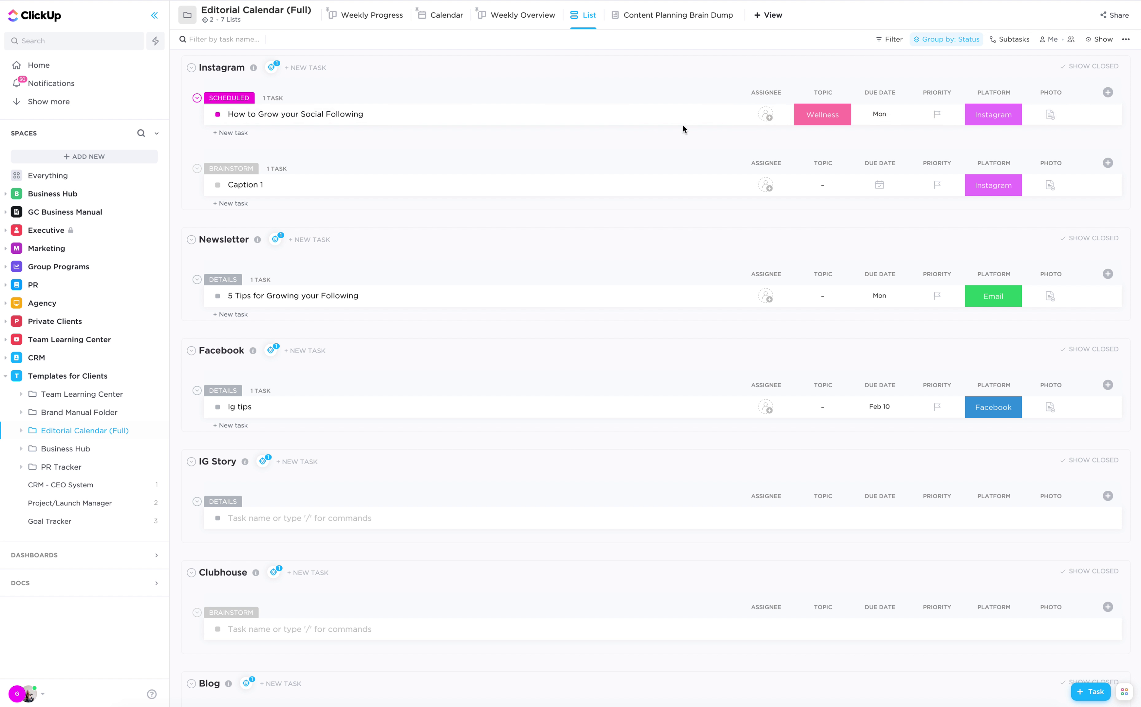
left_click(766, 114)
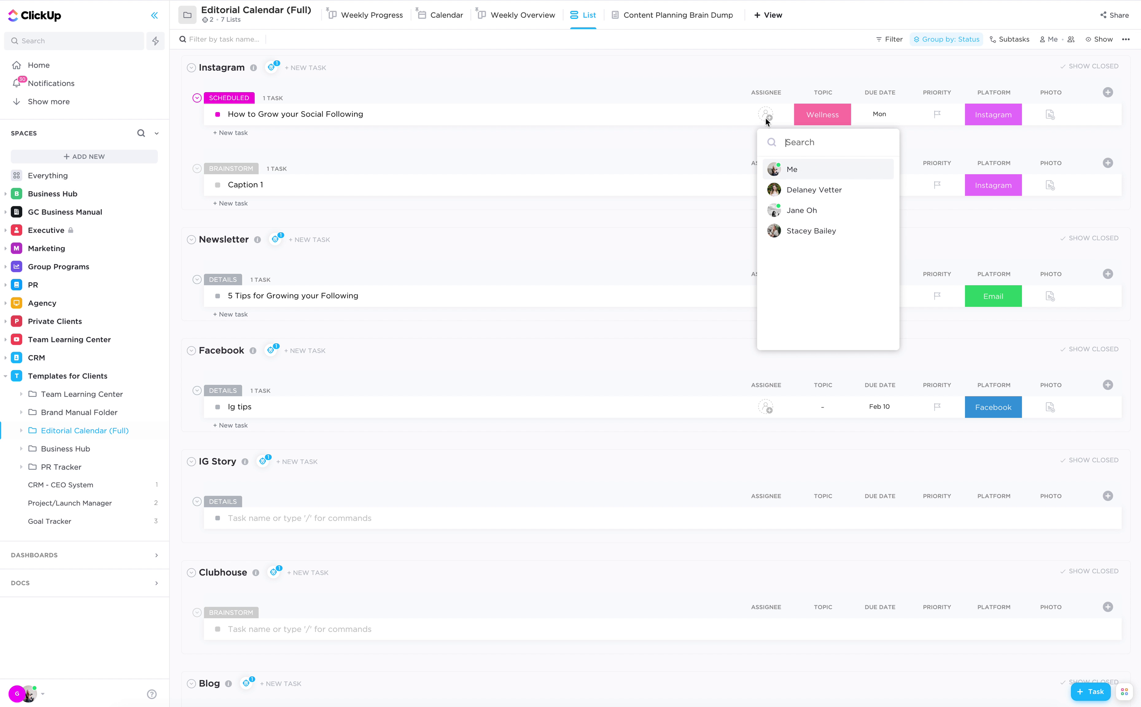
left_click(710, 95)
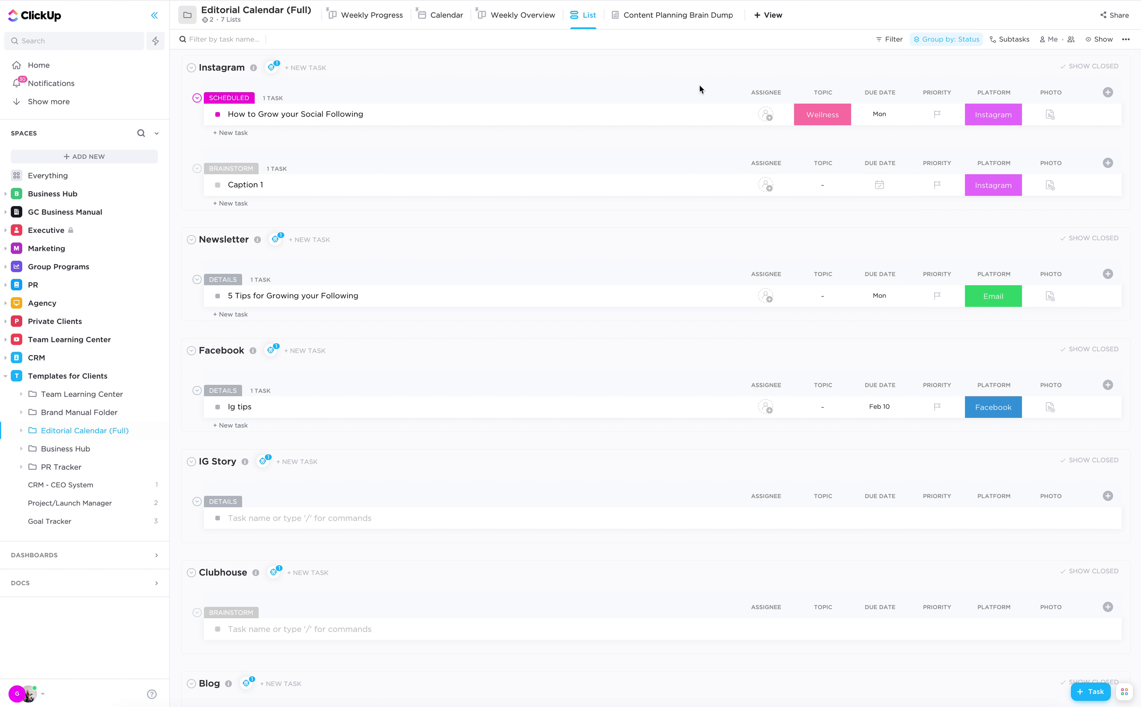
- Dismiss the hotkeys tip in the account menu, switch Dark mode on and back off, and close the menu
left_click(41, 696)
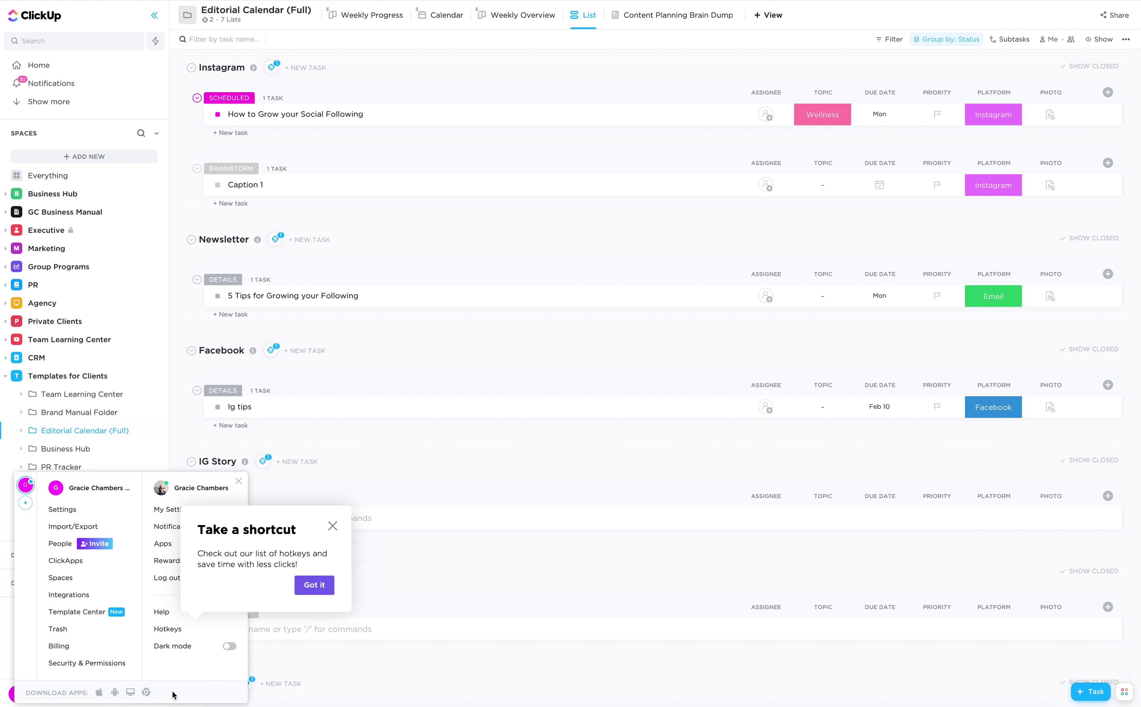
left_click(333, 528)
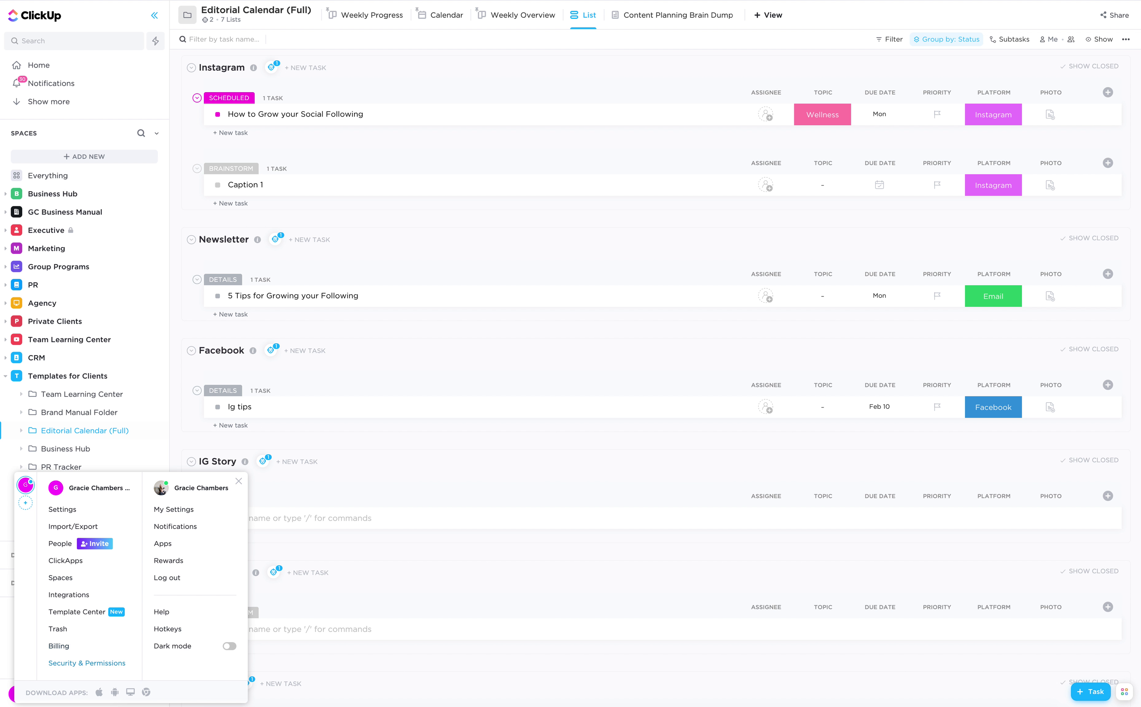
left_click(229, 647)
left_click(229, 647)
left_click(311, 655)
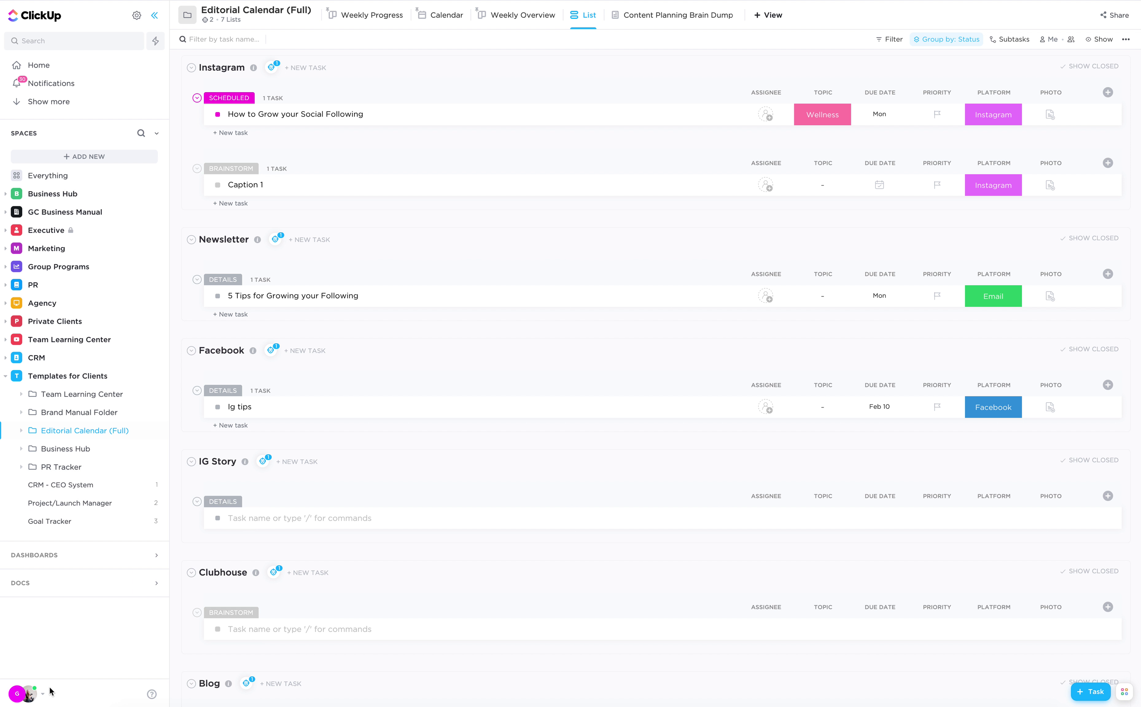
- Open the January page under 2021 Brain Dumps in the Content Planning Brain Dump doc
scroll(490, 211, "down", 1)
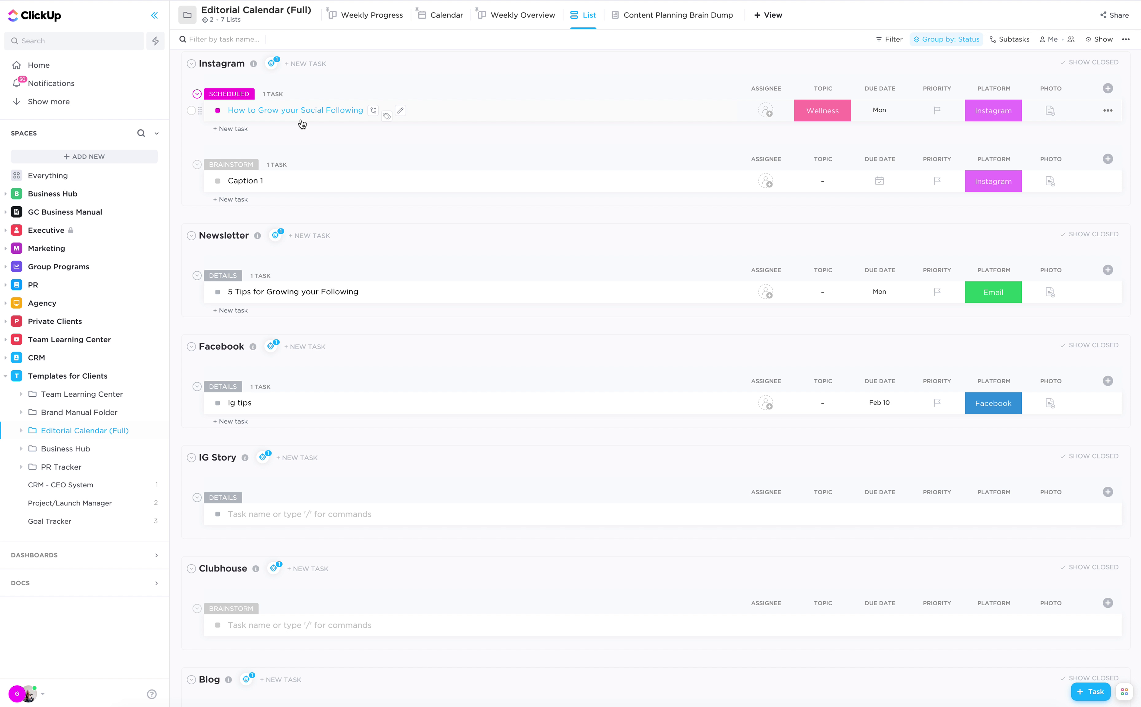
scroll(337, 102, "up", 1)
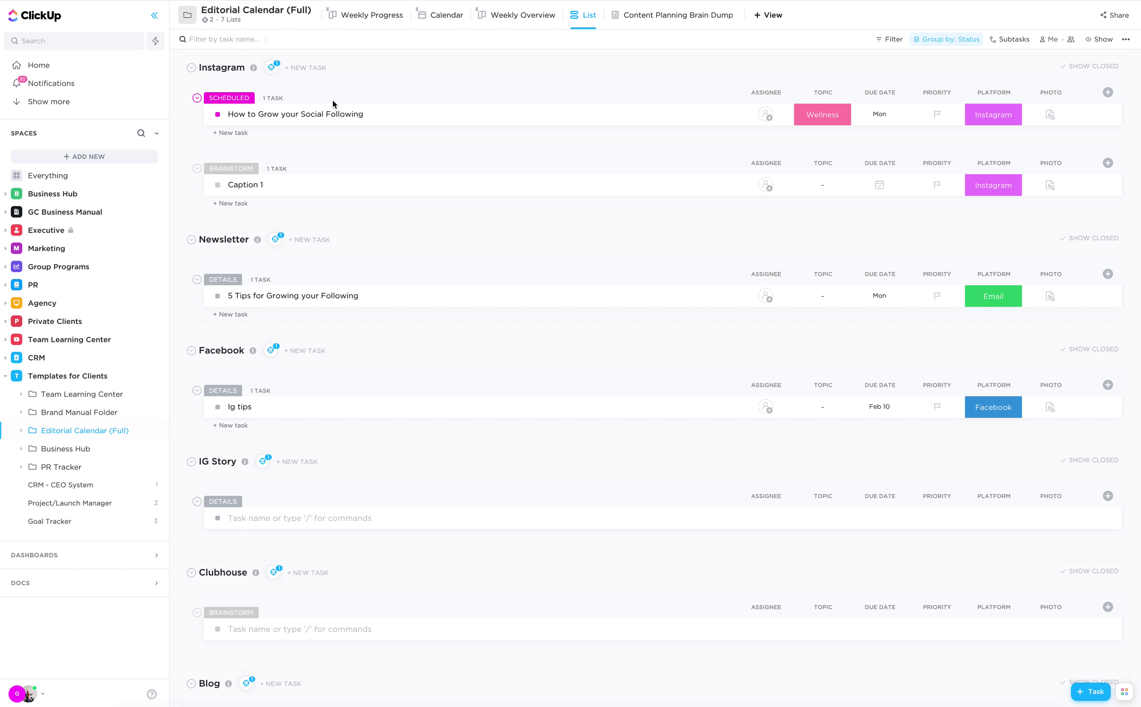
left_click(648, 22)
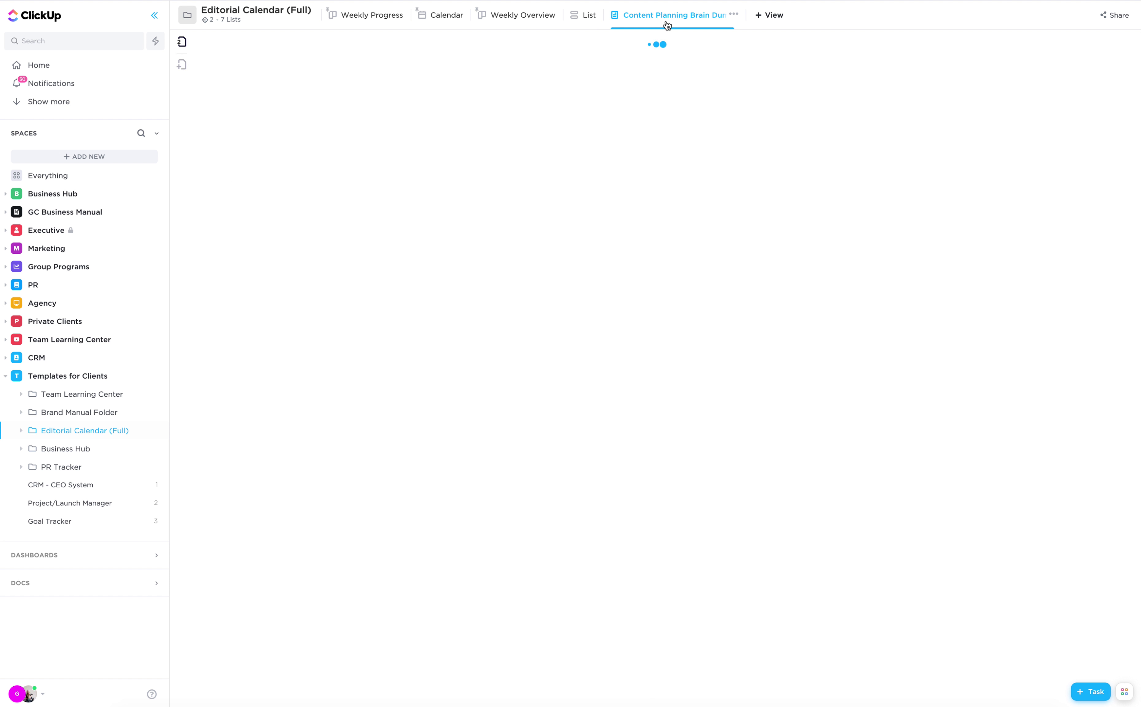
left_click(182, 41)
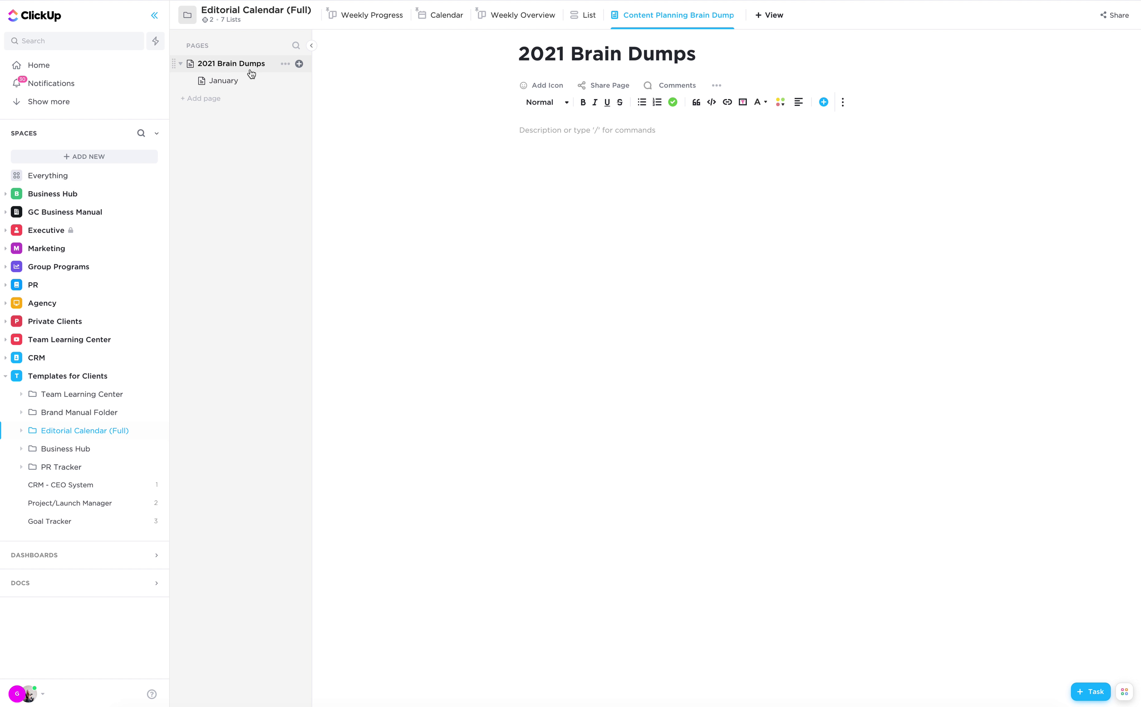
left_click(223, 82)
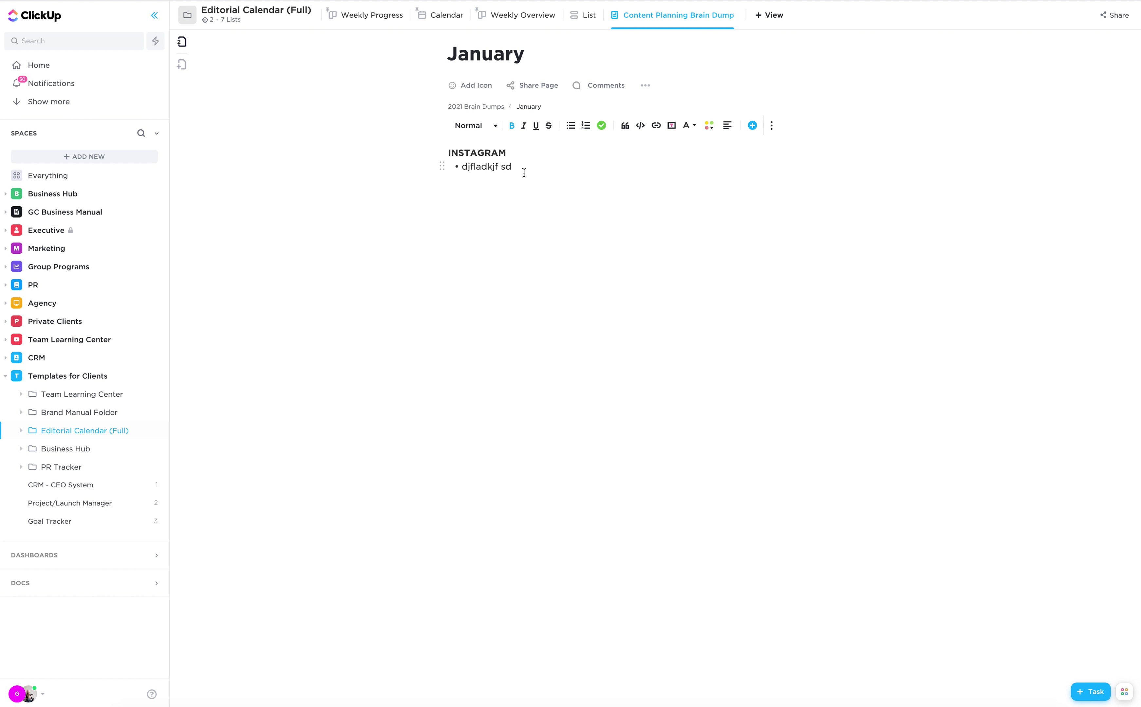
- Highlight the INSTAGRAM heading on the January page with a yellow text background
left_click_drag(524, 173, 462, 167)
left_click(462, 159)
left_click(709, 126)
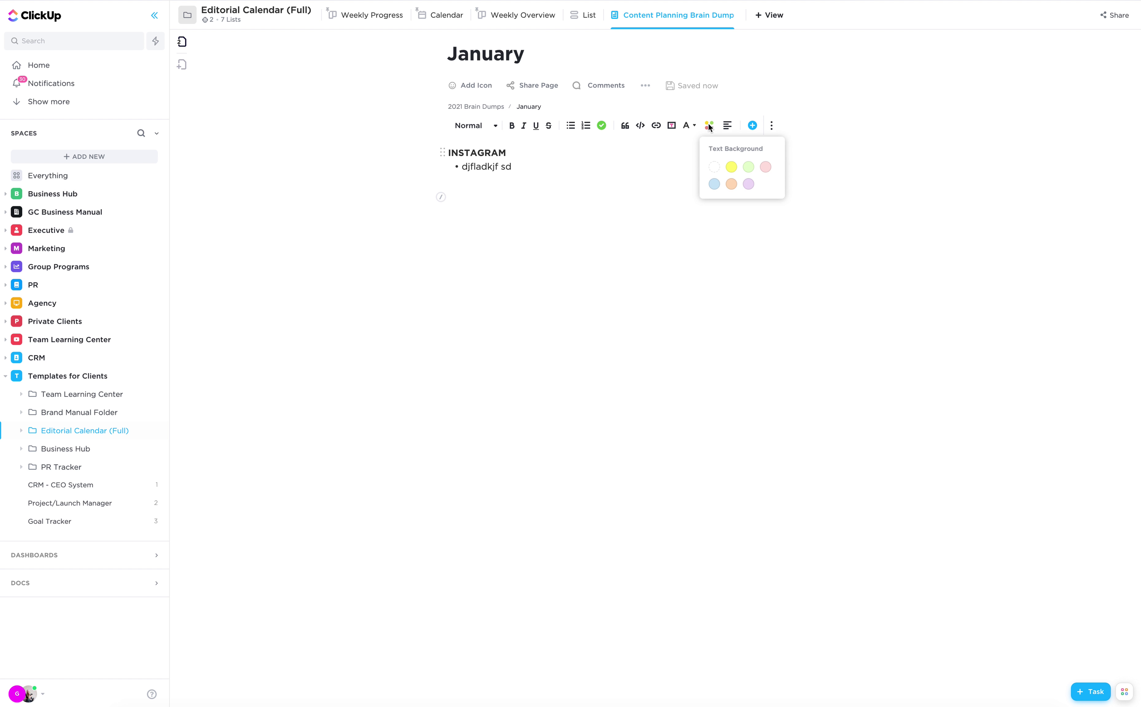
left_click_drag(506, 153, 447, 152)
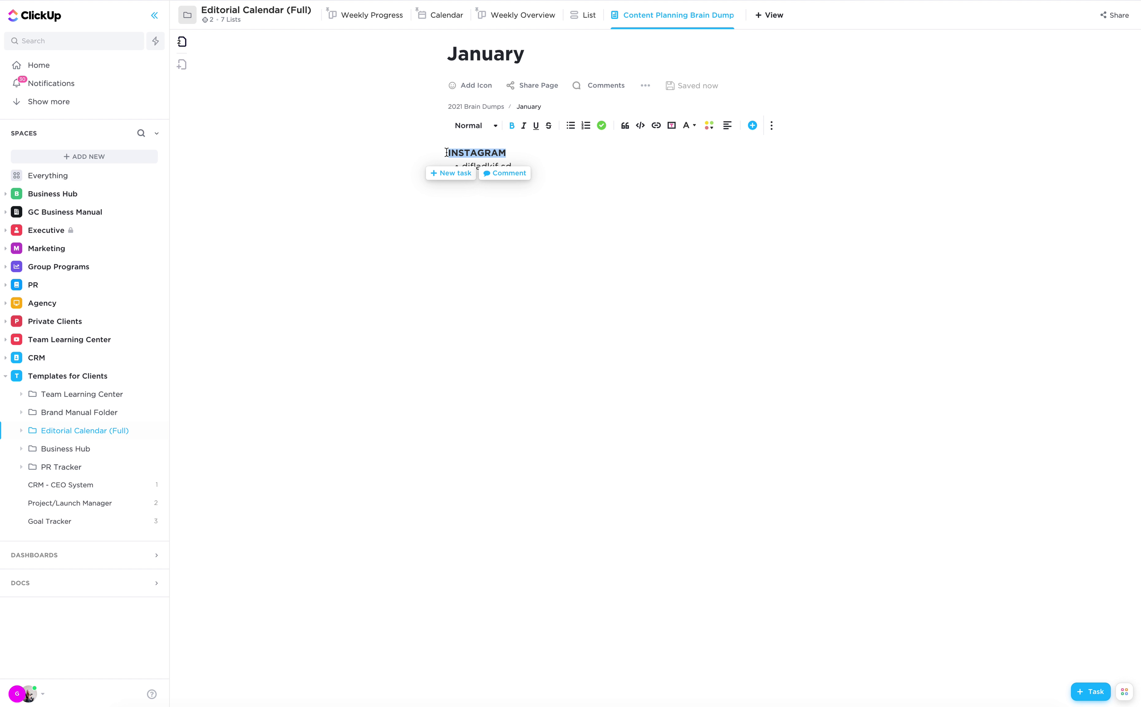
left_click(709, 126)
left_click(732, 162)
left_click(593, 179)
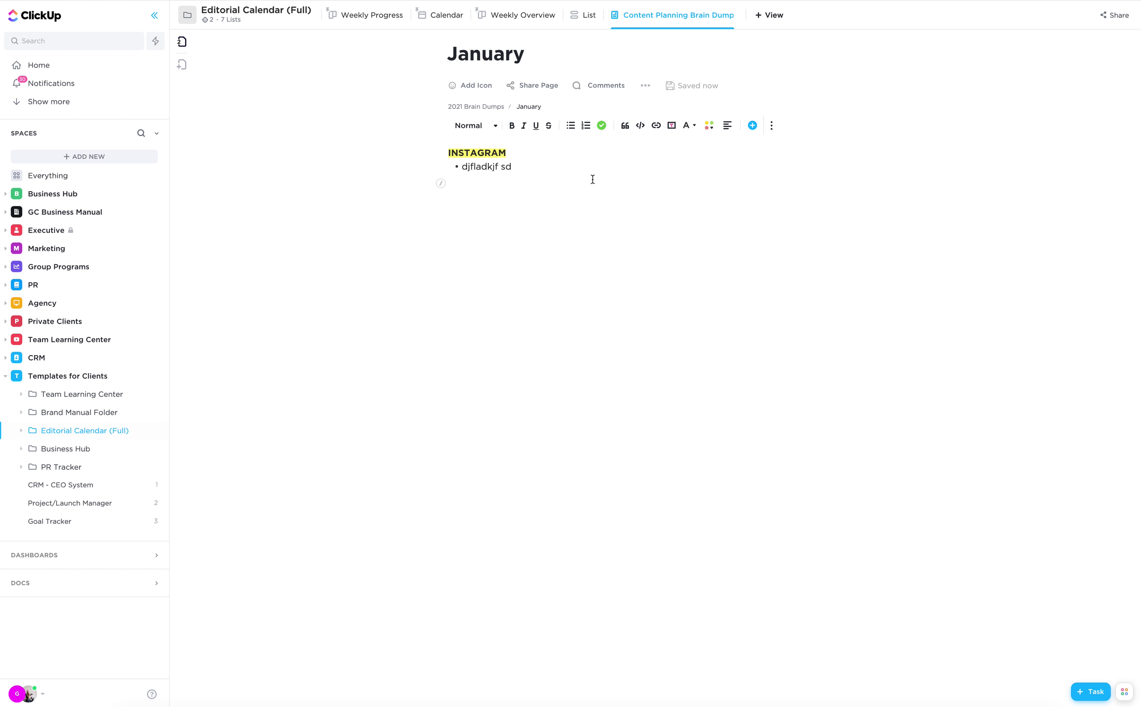
- Undo the yellow highlight on the INSTAGRAM heading, then view the folder's Weekly Overview and Weekly Progress boards
key("ctrl+z")
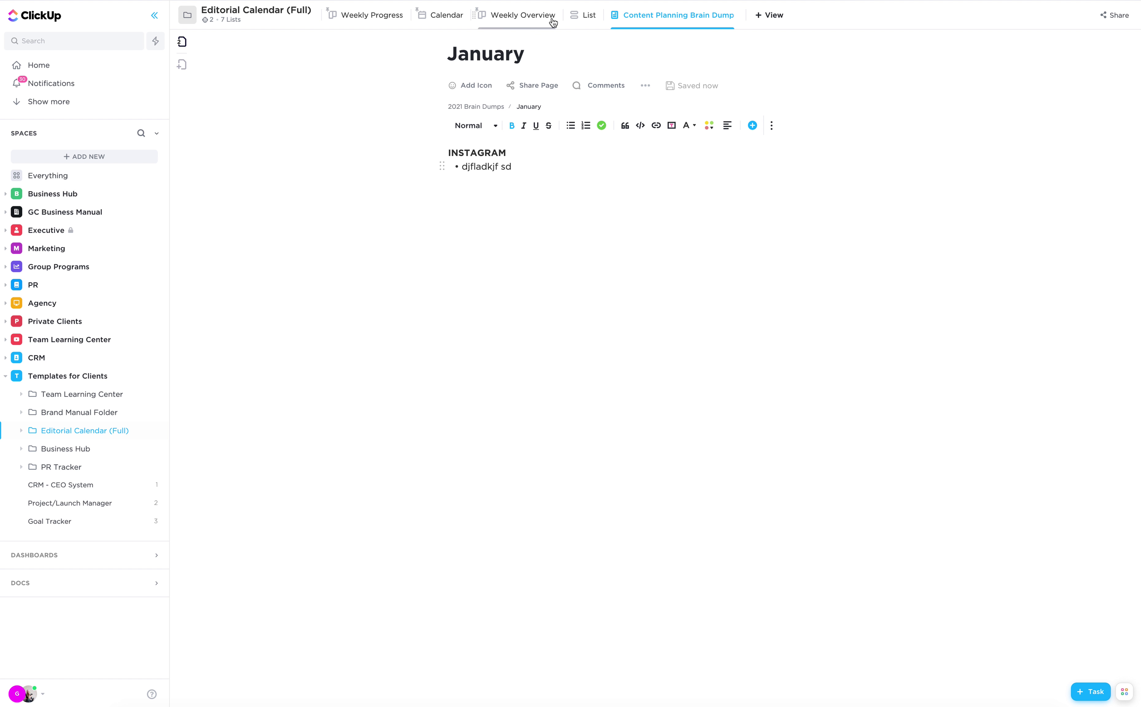
left_click(518, 21)
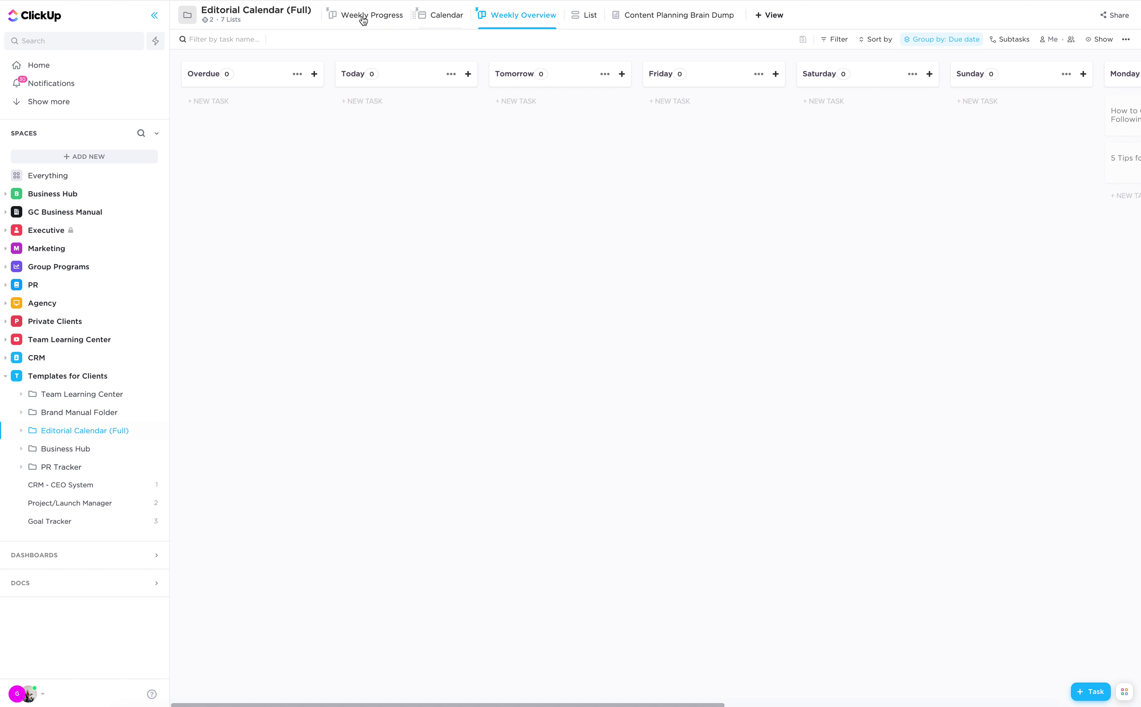
left_click(352, 21)
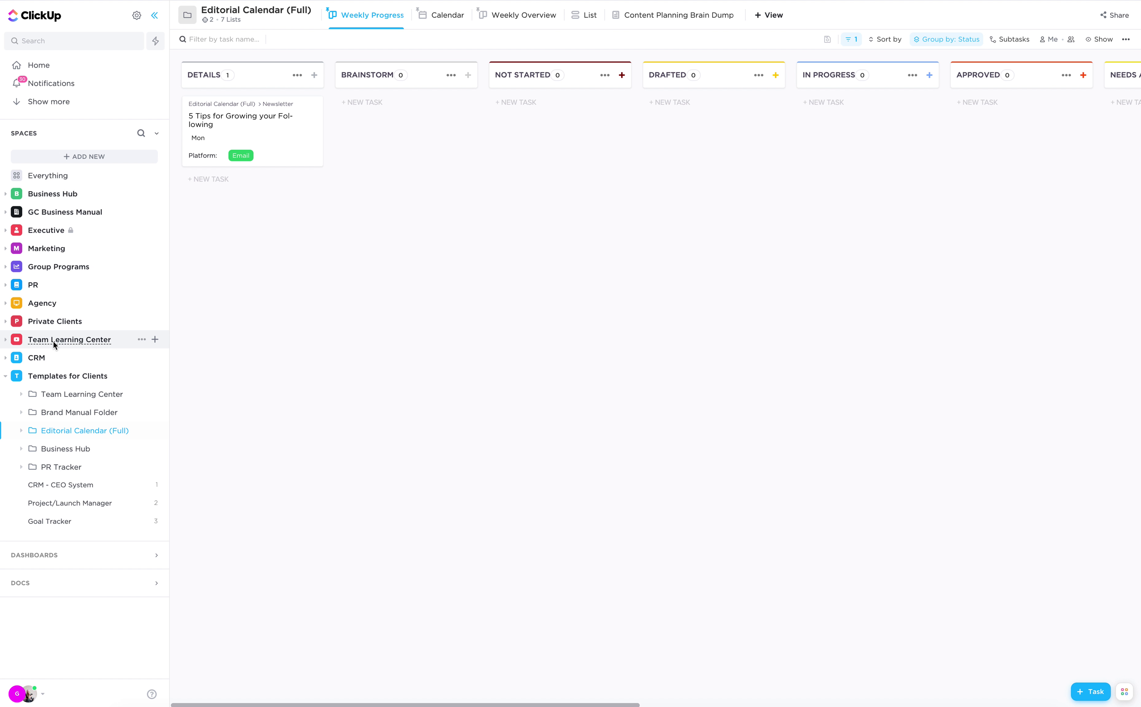
- Look through the lists inside the Editorial Calendar (Full) folder, collapse it again, and open the folder's List view
left_click(21, 430)
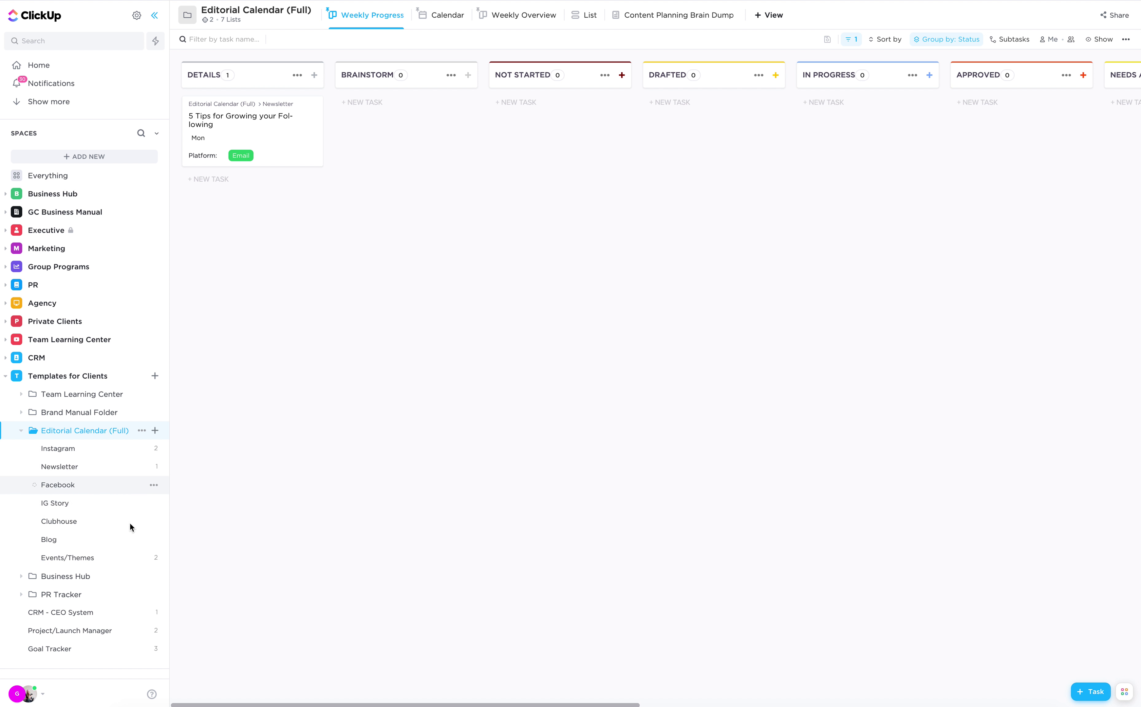
left_click(21, 430)
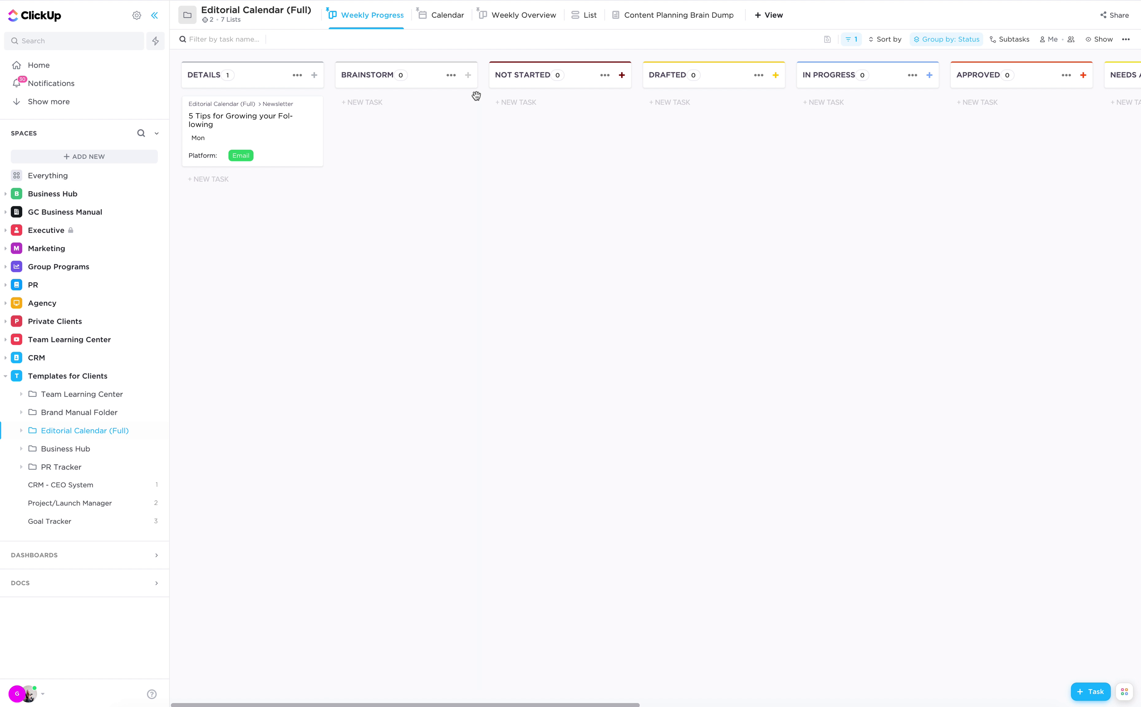
left_click(583, 16)
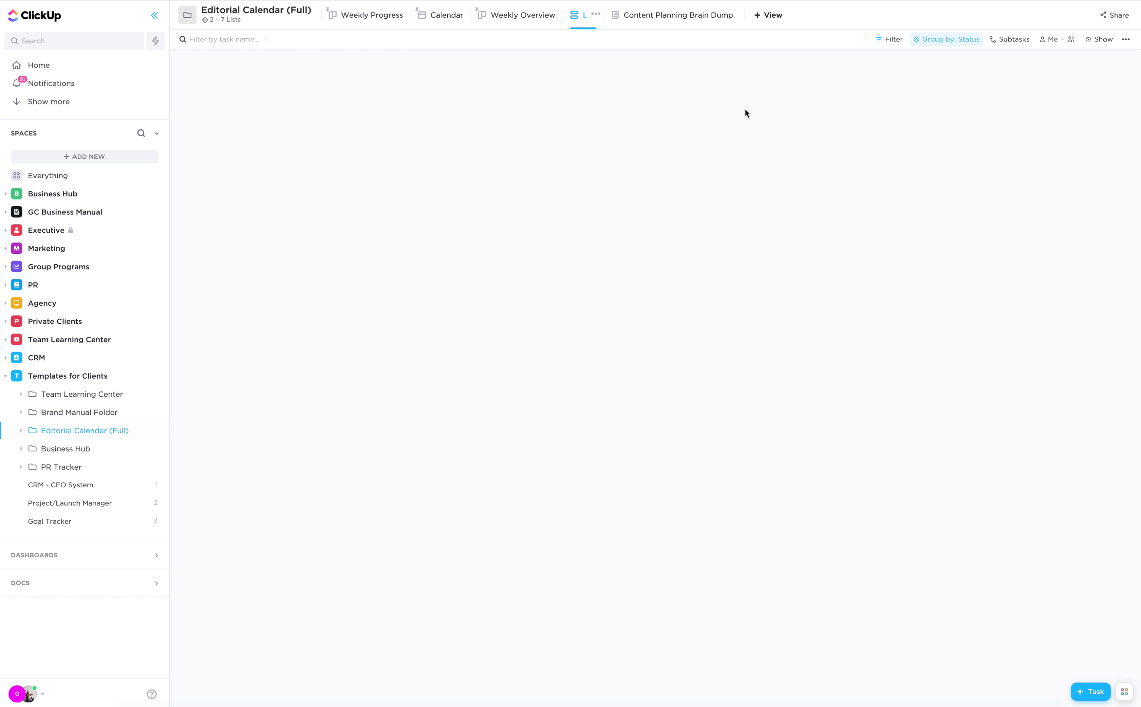